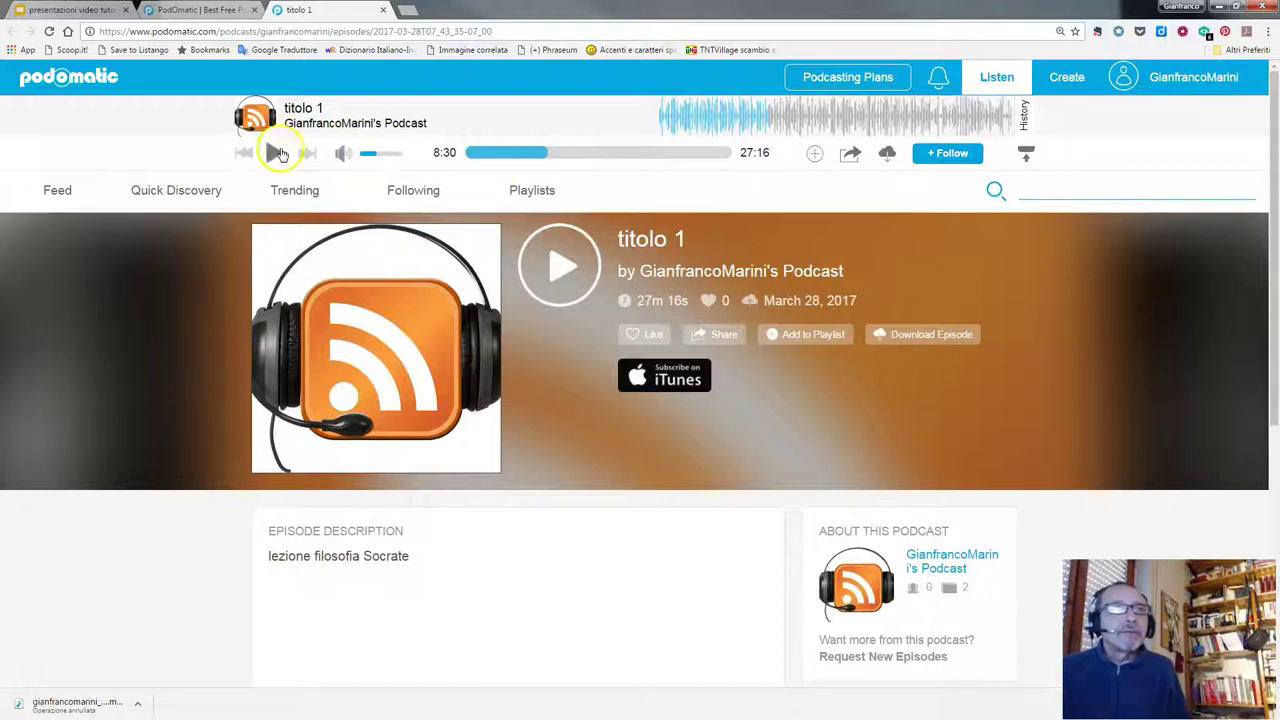
Step: Open the podcast's main page from the titolo 1 episode and look through its episode list
{"action": "left_click", "coordinate": [706, 273]}
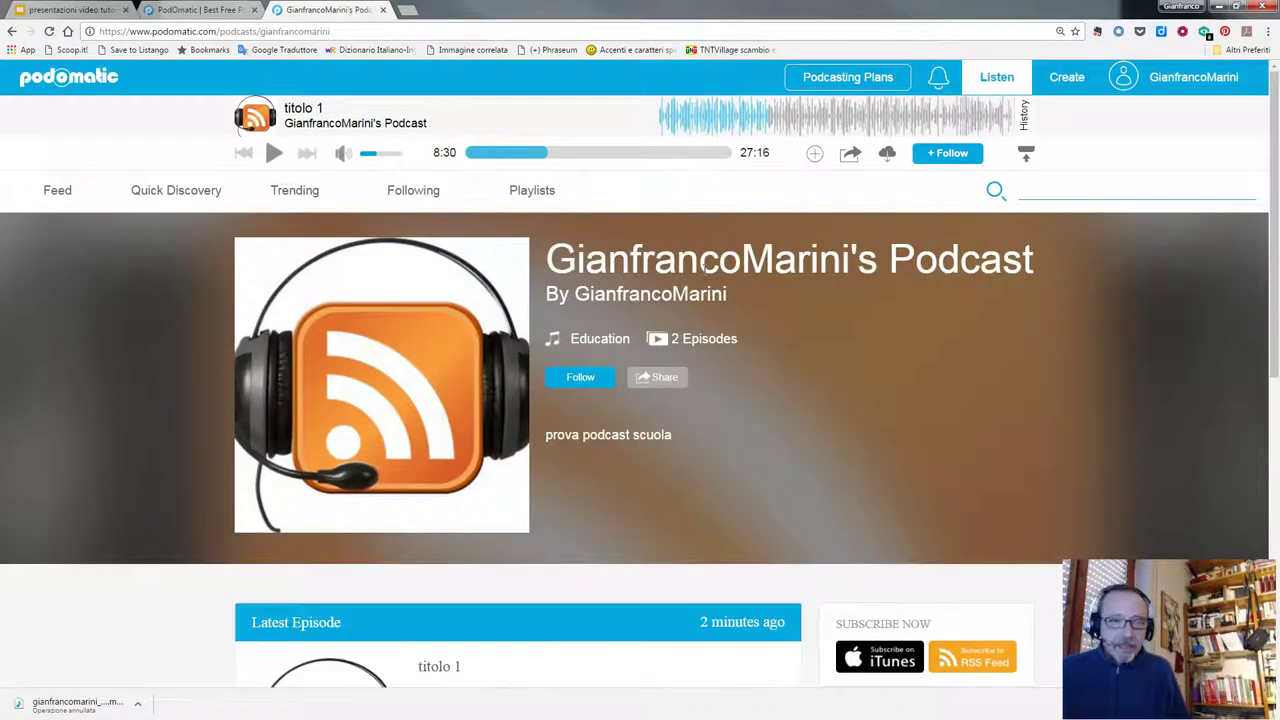
{"action": "scroll", "coordinate": [704, 268], "scroll_direction": "down", "scroll_amount": 3}
{"action": "scroll", "coordinate": [703, 277], "scroll_direction": "down", "scroll_amount": 2}
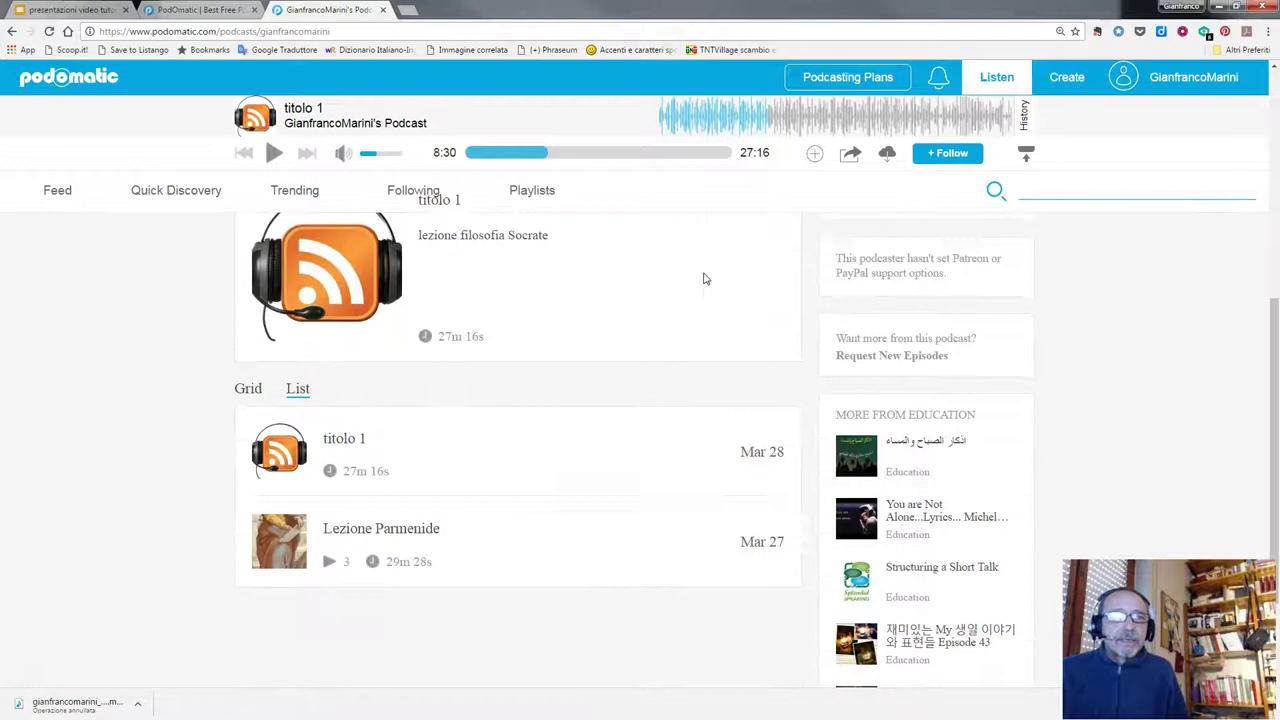
{"action": "scroll", "coordinate": [510, 373], "scroll_direction": "up", "scroll_amount": 2}
{"action": "scroll", "coordinate": [510, 373], "scroll_direction": "up", "scroll_amount": 3}
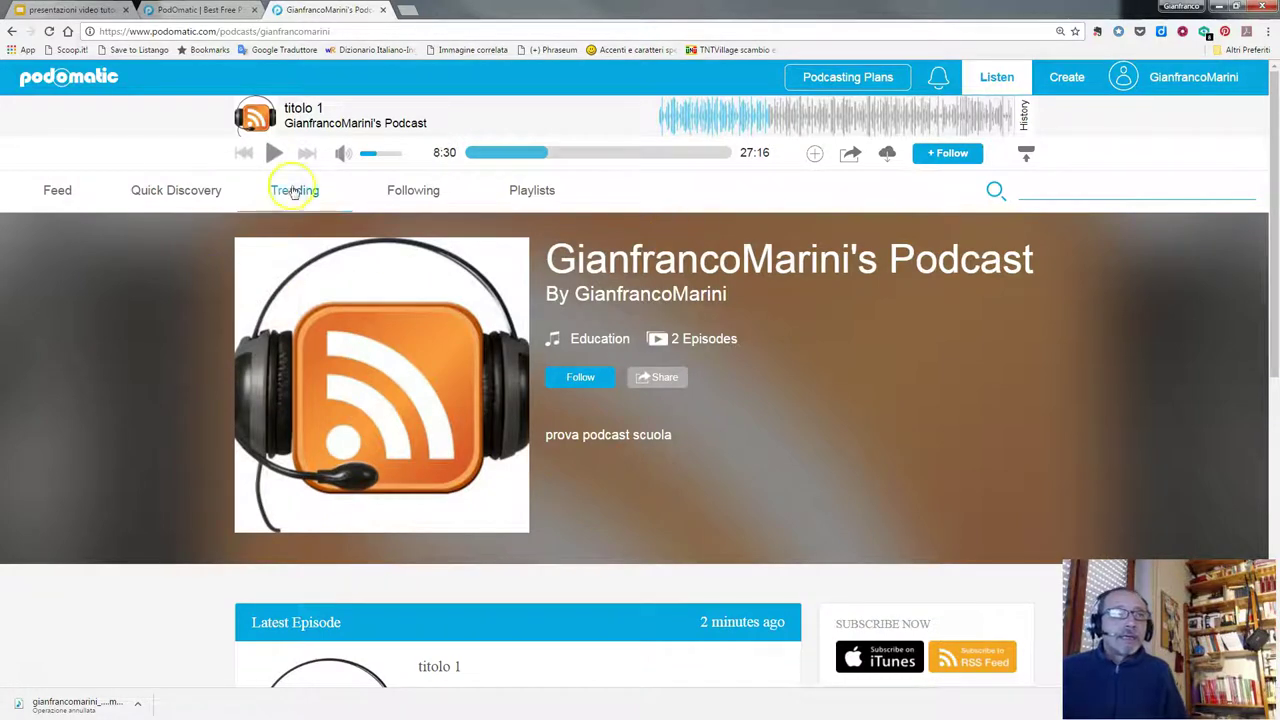
Step: Open the podcast's own public website, look through its published episodes, and close both podcast pages
{"action": "left_click", "coordinate": [330, 124]}
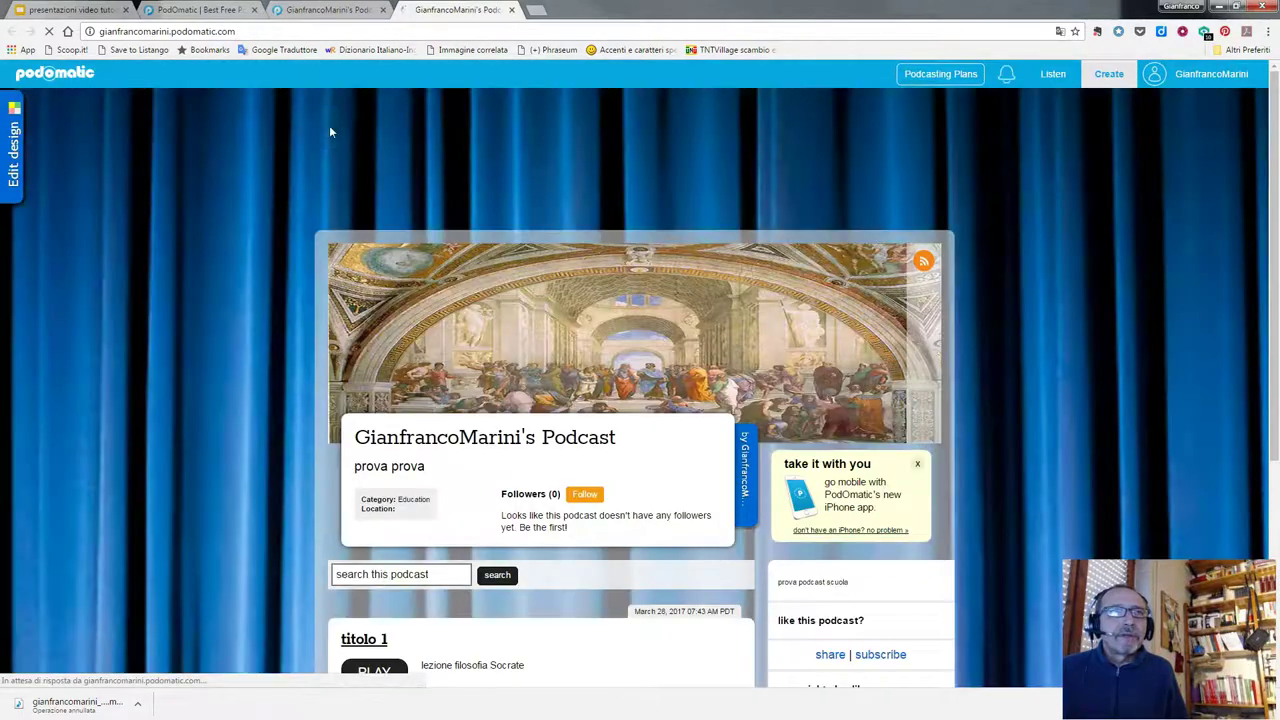
{"action": "left_click", "coordinate": [1174, 254]}
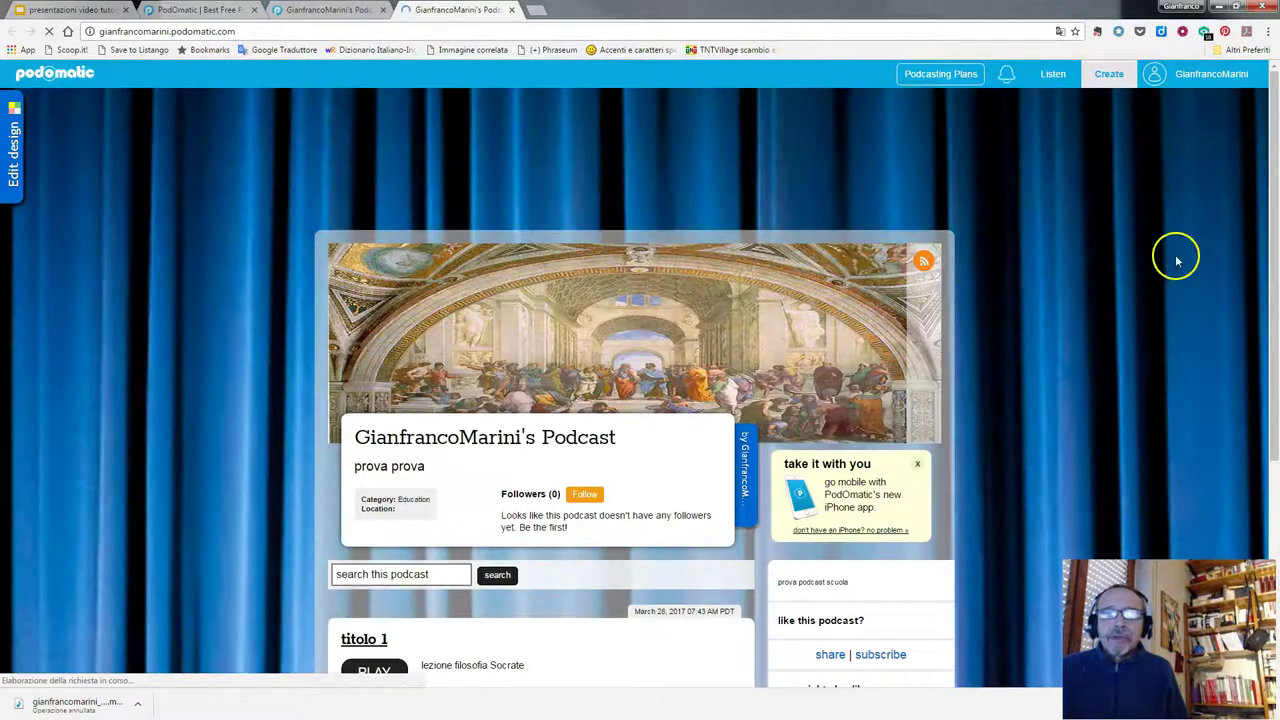
{"action": "scroll", "coordinate": [1172, 260], "scroll_direction": "down", "scroll_amount": 1}
{"action": "scroll", "coordinate": [1170, 256], "scroll_direction": "down", "scroll_amount": 1}
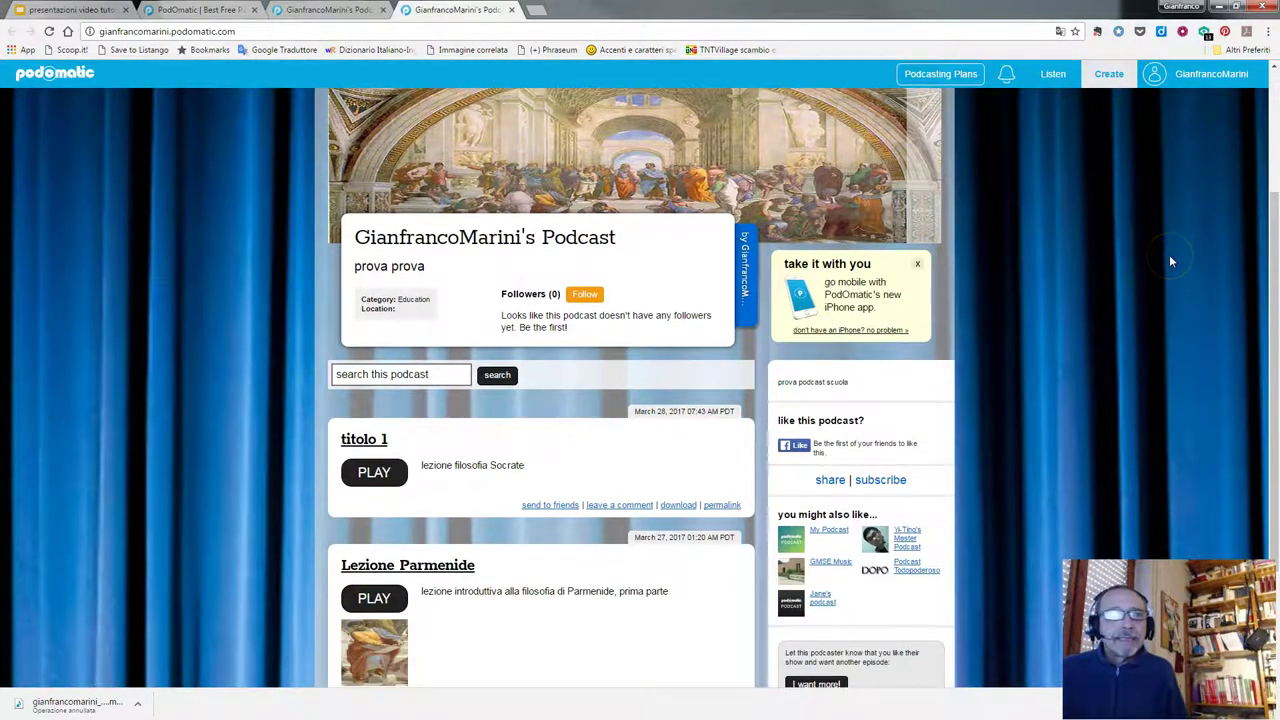
{"action": "scroll", "coordinate": [1169, 254], "scroll_direction": "down", "scroll_amount": 2}
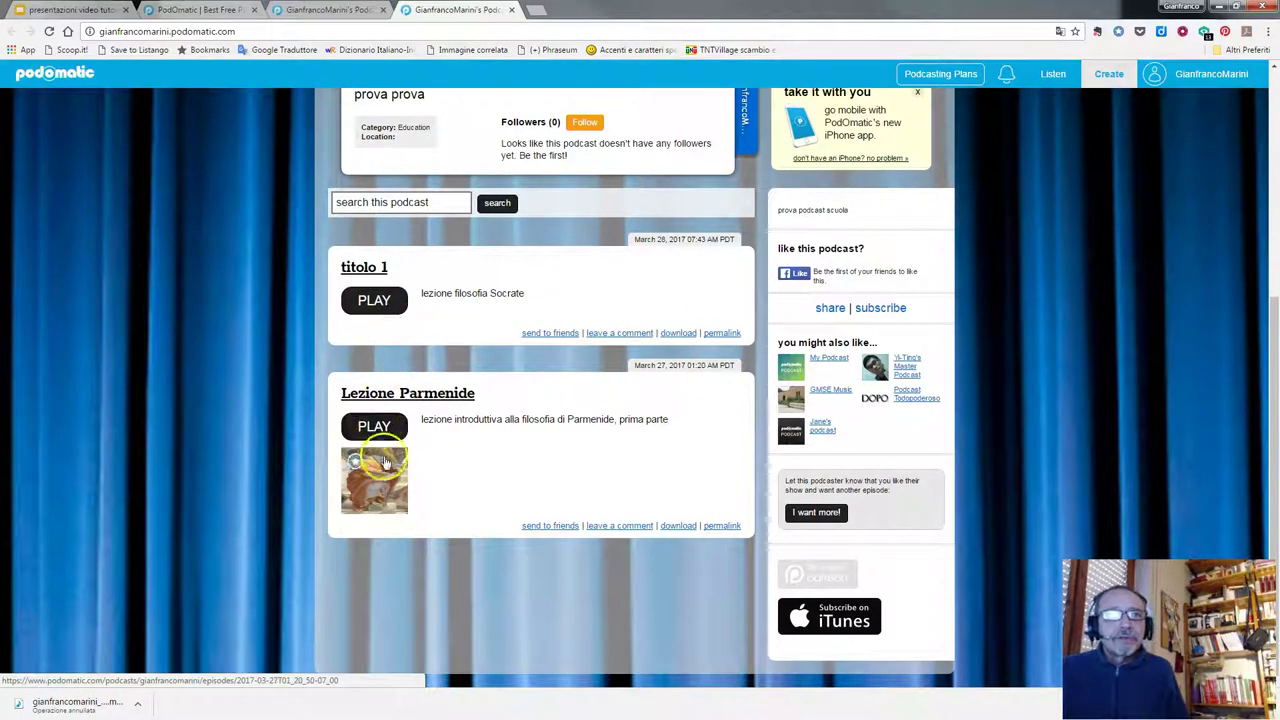
{"action": "scroll", "coordinate": [408, 493], "scroll_direction": "up", "scroll_amount": 3}
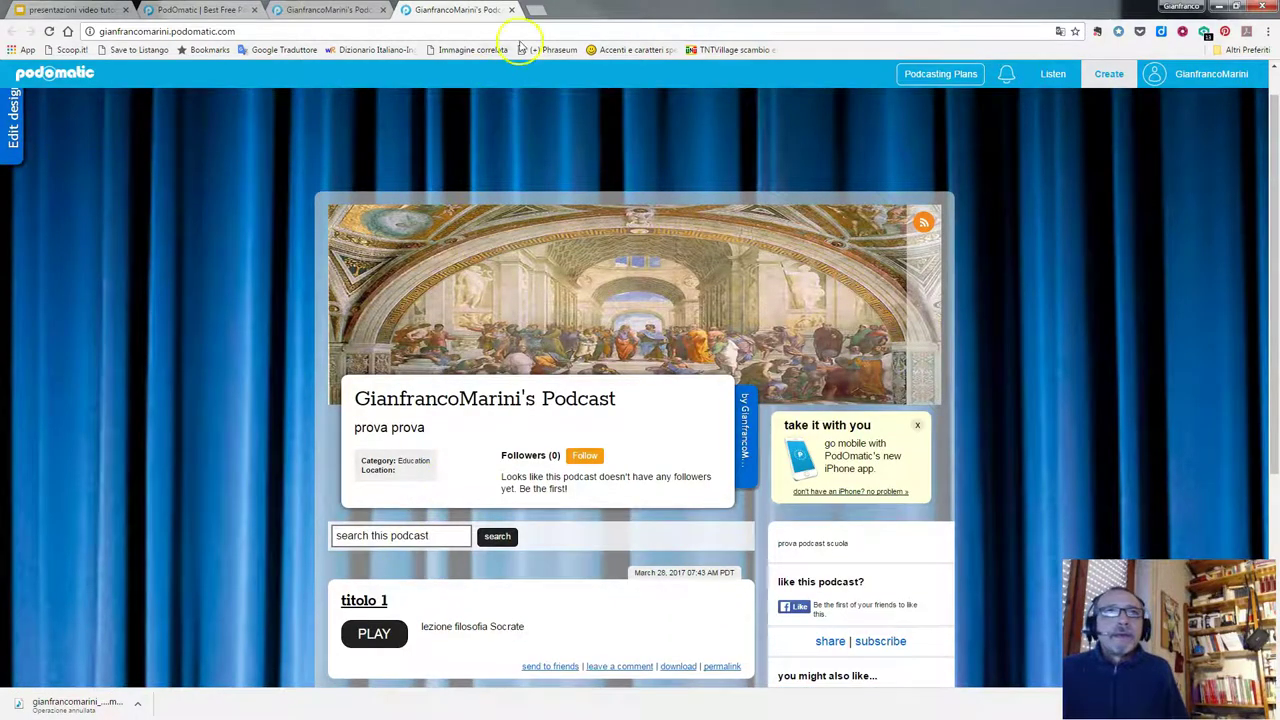
{"action": "left_click", "coordinate": [511, 10]}
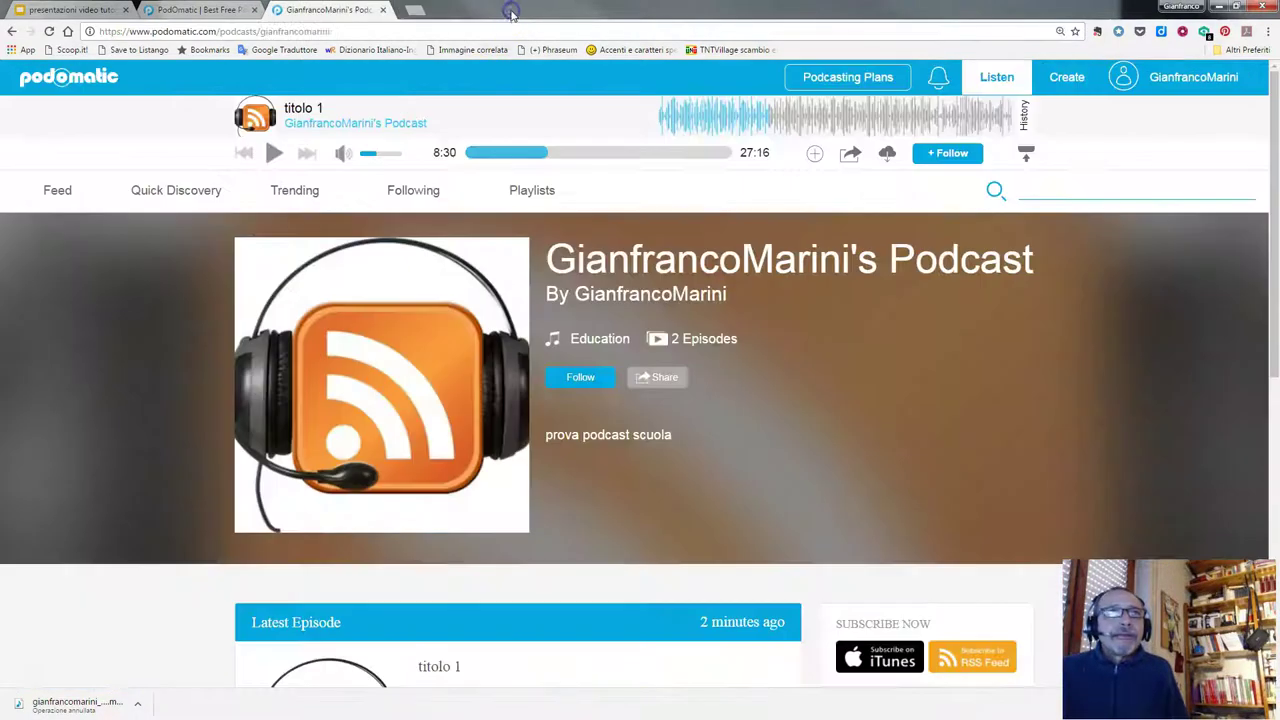
{"action": "left_click", "coordinate": [381, 11]}
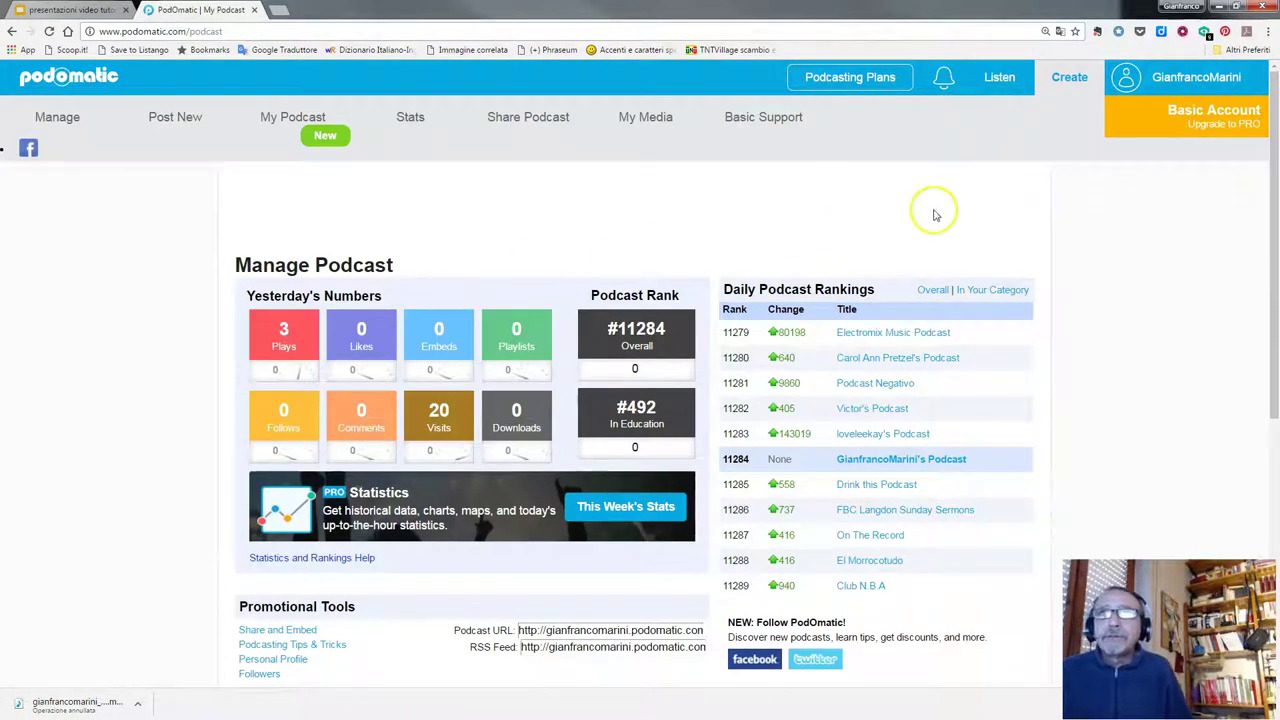
Step: Open the account's profile and go to its settings page
{"action": "left_click", "coordinate": [1200, 78]}
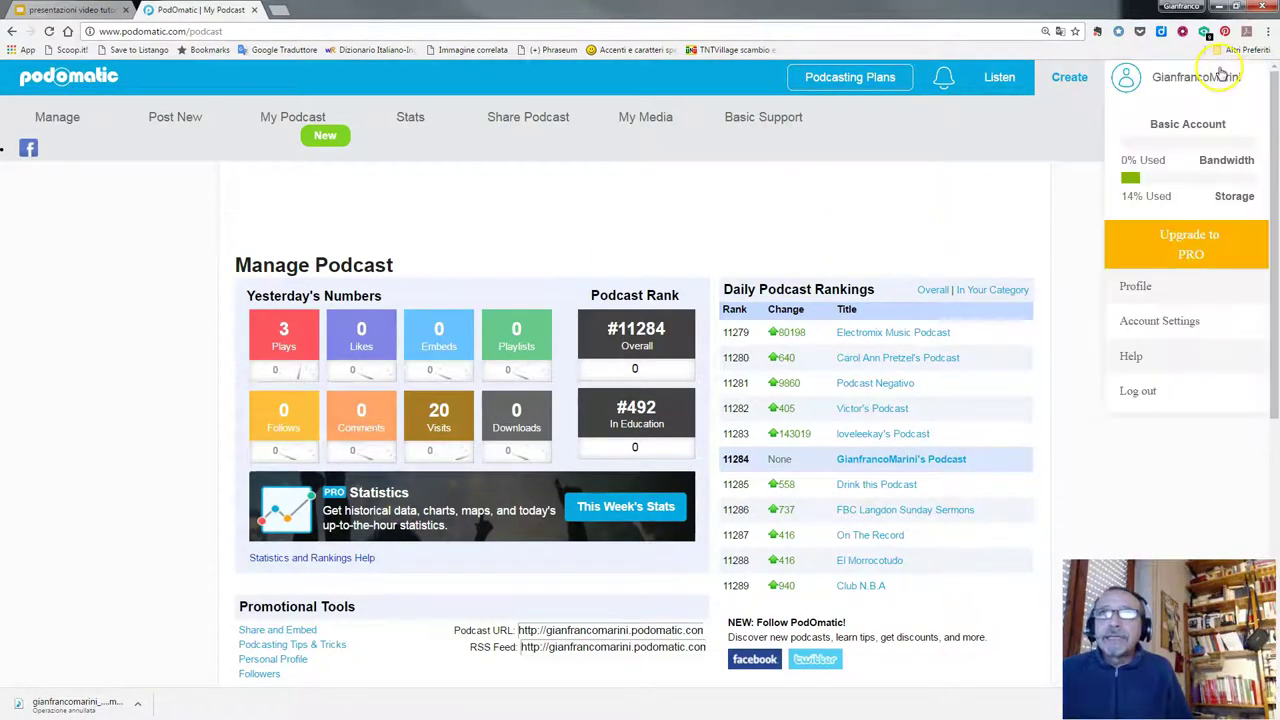
{"action": "left_click", "coordinate": [1146, 289]}
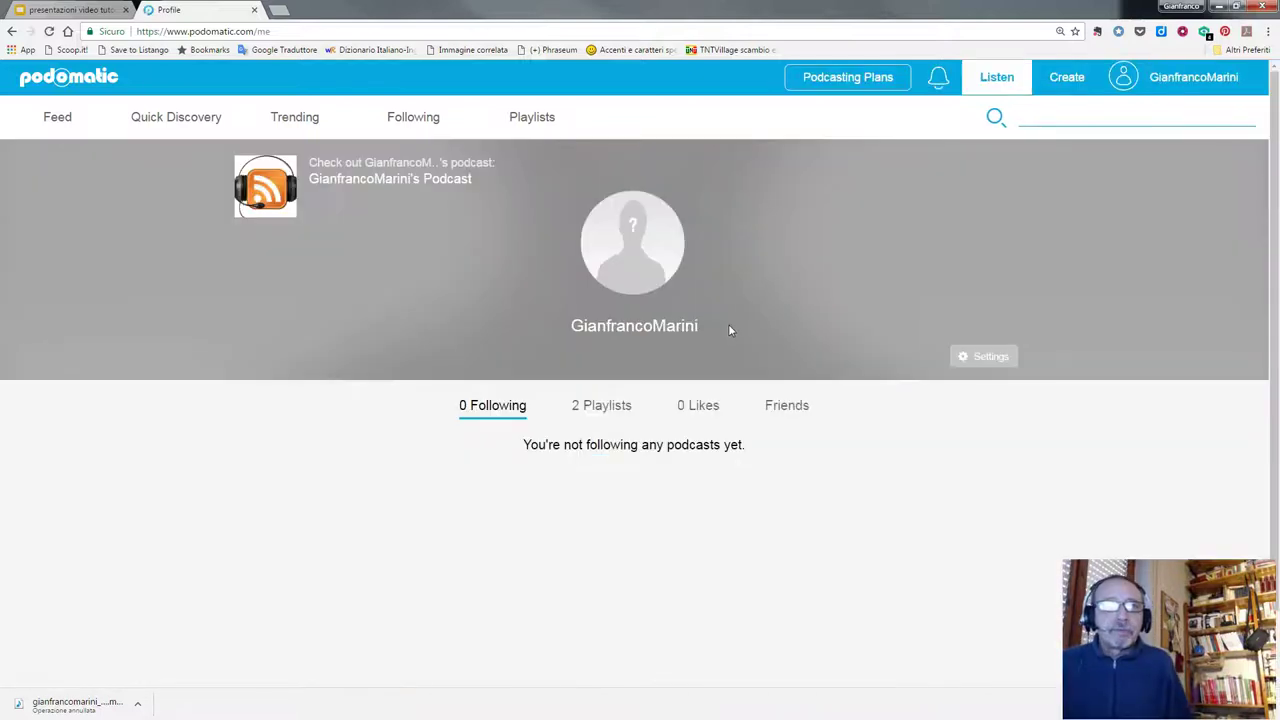
{"action": "left_click", "coordinate": [992, 357]}
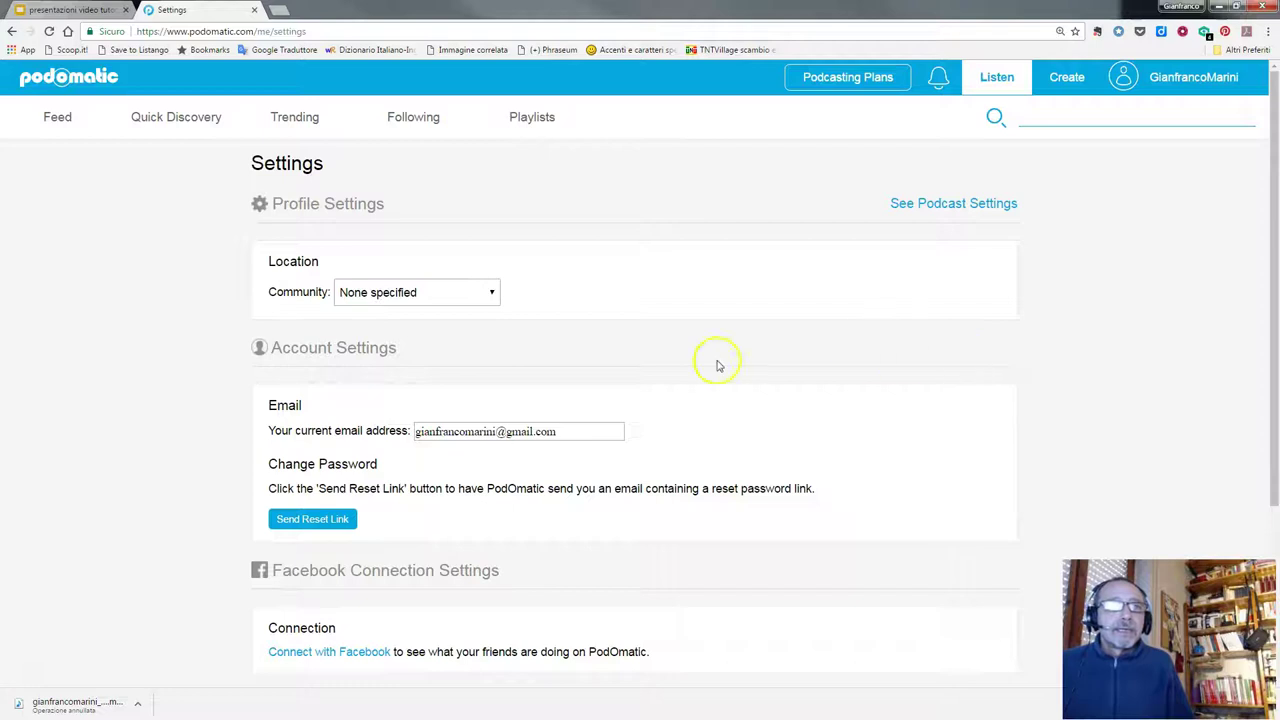
Step: Keep the location community at None specified and review the account, Facebook connection and email notification settings
{"action": "left_click", "coordinate": [492, 293]}
{"action": "mouse_move", "coordinate": [494, 366]}
{"action": "left_mouse_down"}
{"action": "mouse_move", "coordinate": [494, 523]}
{"action": "mouse_move", "coordinate": [489, 343]}
{"action": "left_mouse_up"}
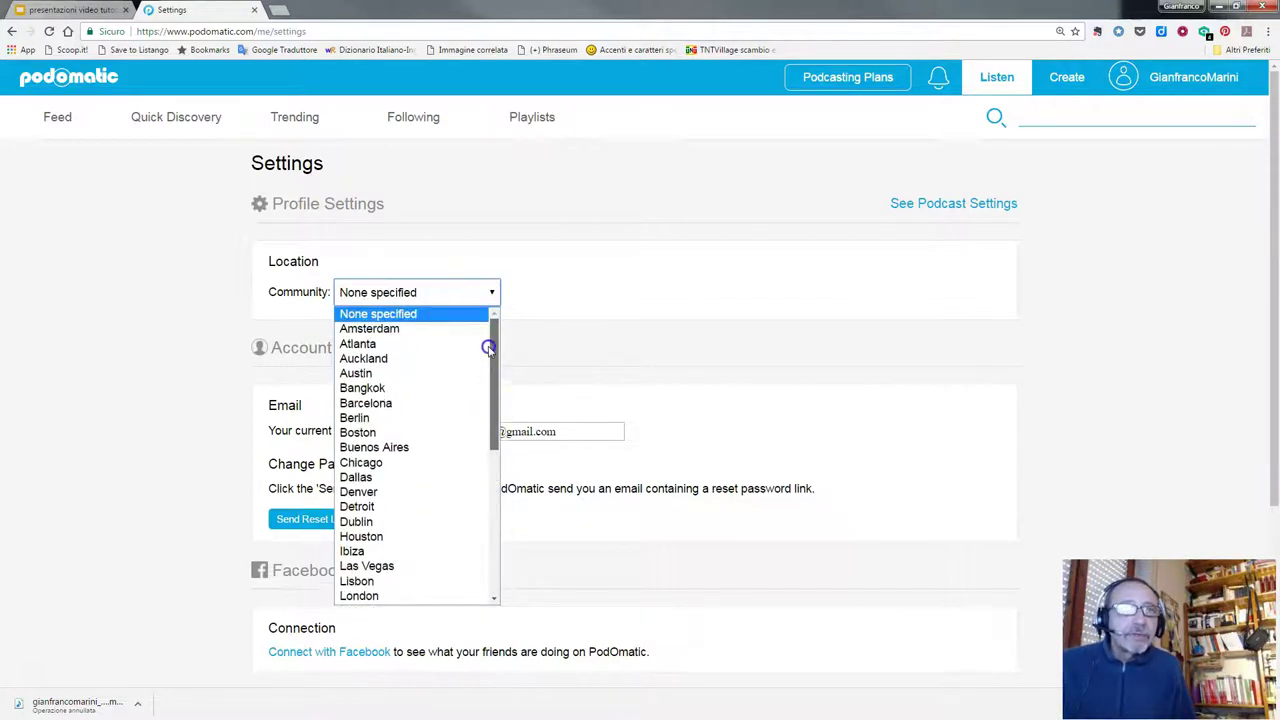
{"action": "left_click", "coordinate": [428, 313]}
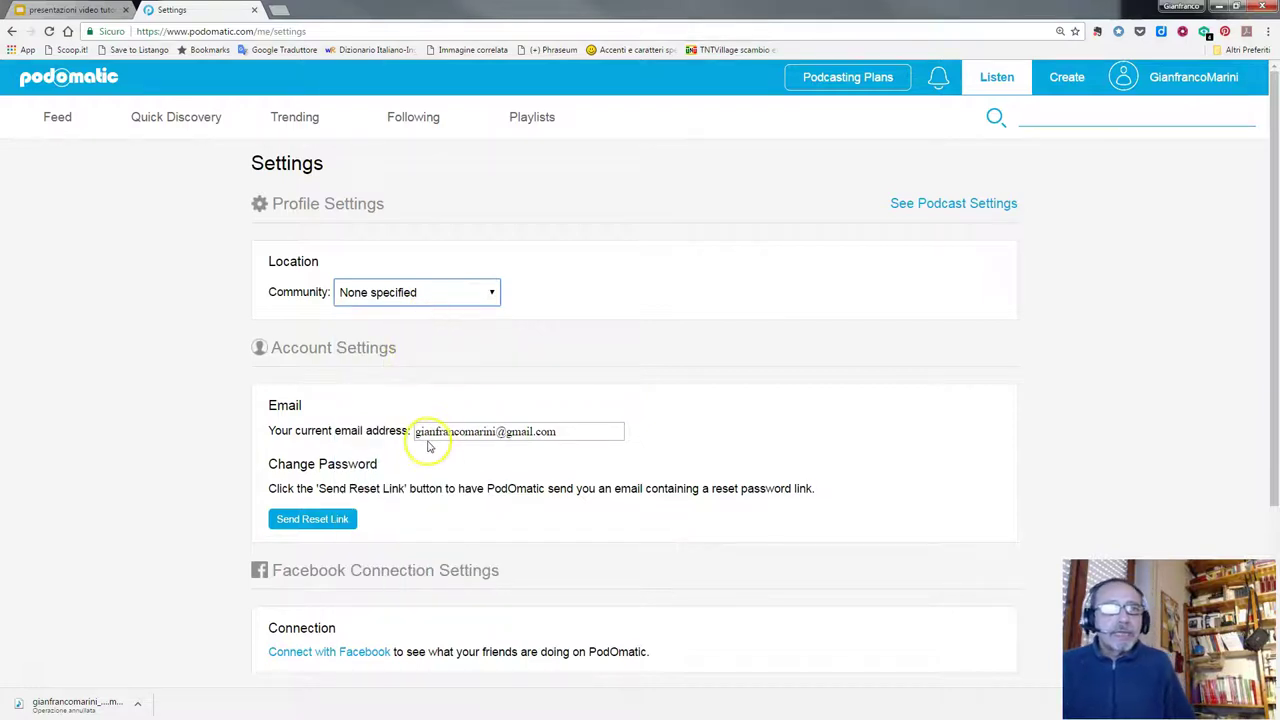
{"action": "scroll", "coordinate": [428, 437], "scroll_direction": "down", "scroll_amount": 2}
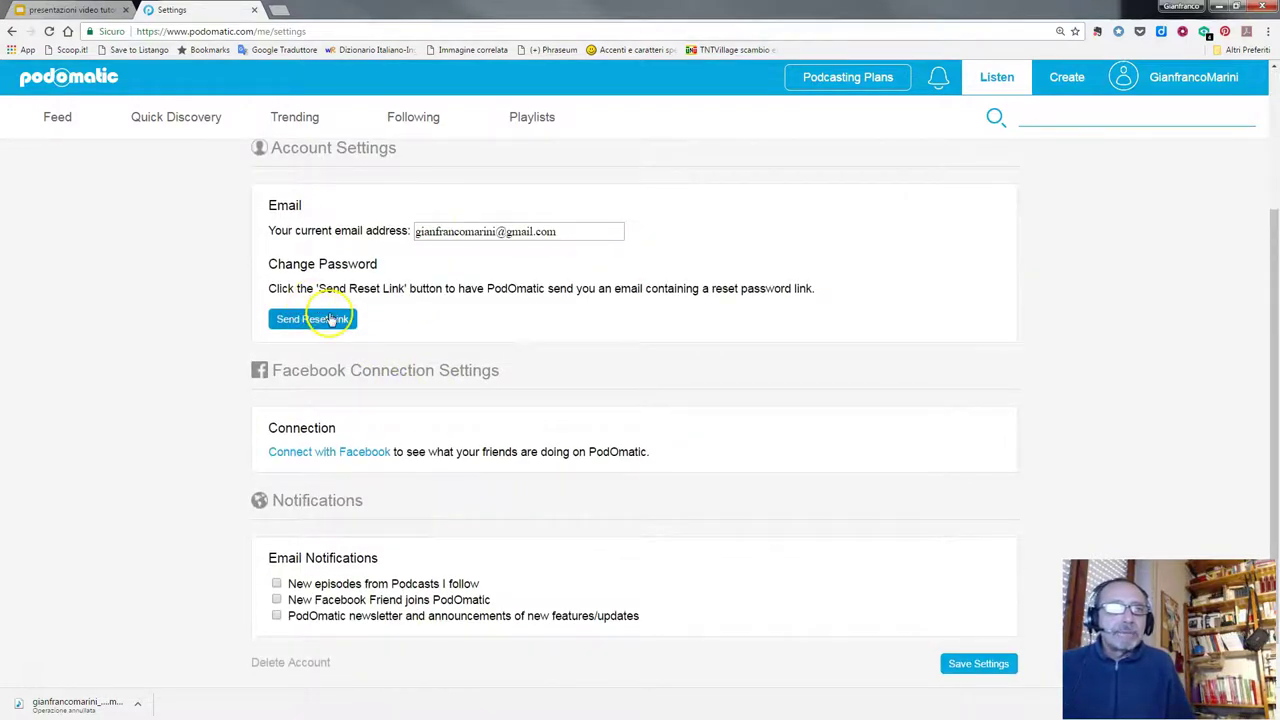
{"action": "scroll", "coordinate": [331, 321], "scroll_direction": "down", "scroll_amount": 1}
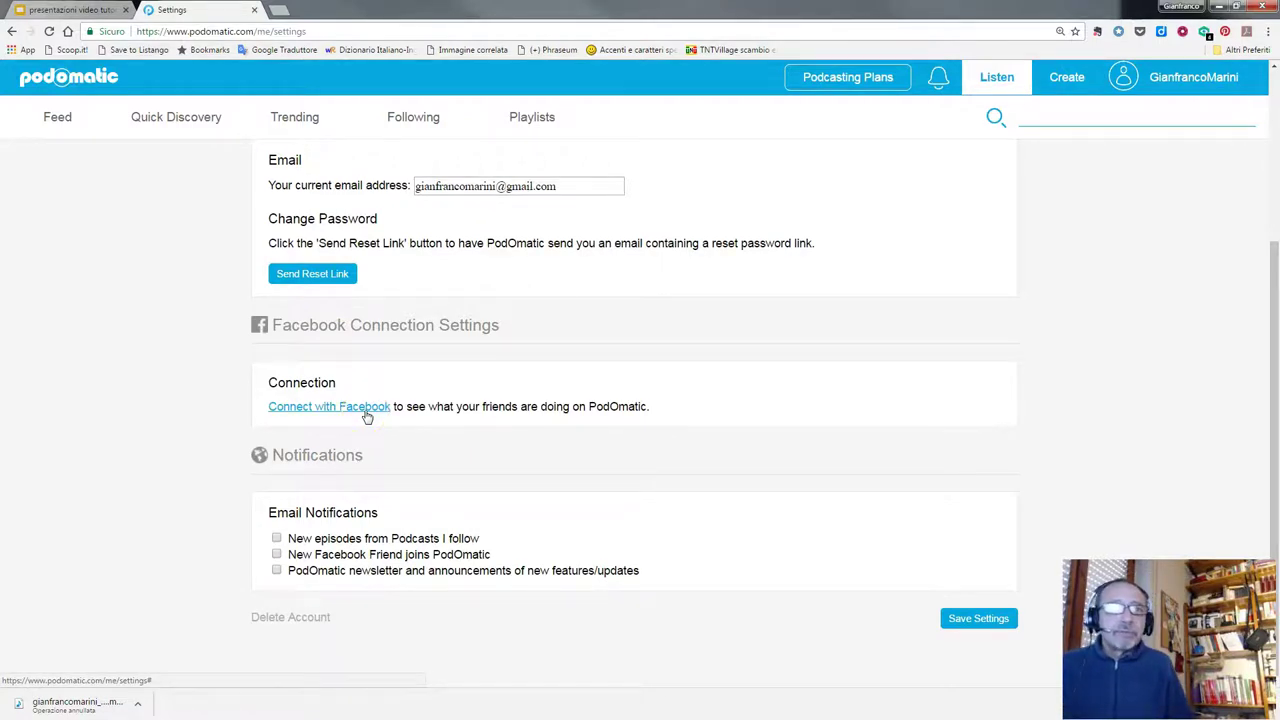
{"action": "scroll", "coordinate": [367, 417], "scroll_direction": "up", "scroll_amount": 3}
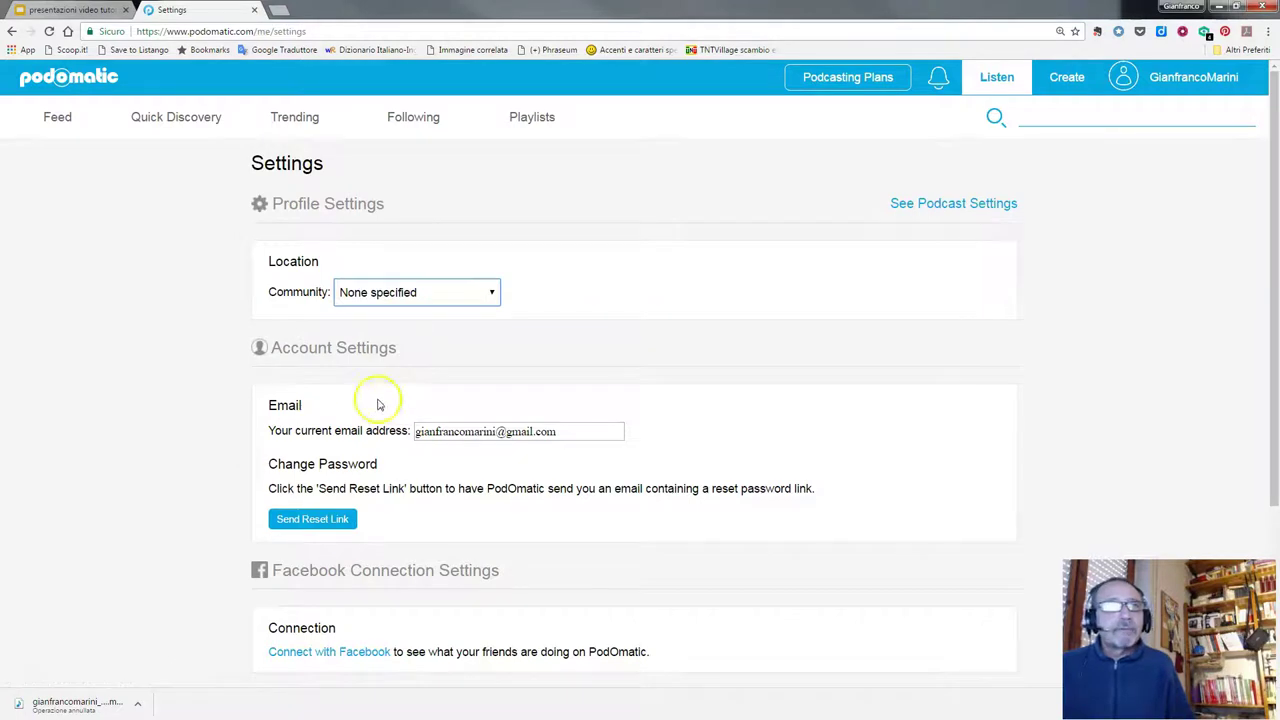
Step: Open the podcast settings and review the basic info fields for tagline, masthead display, description and category
{"action": "left_click", "coordinate": [929, 205]}
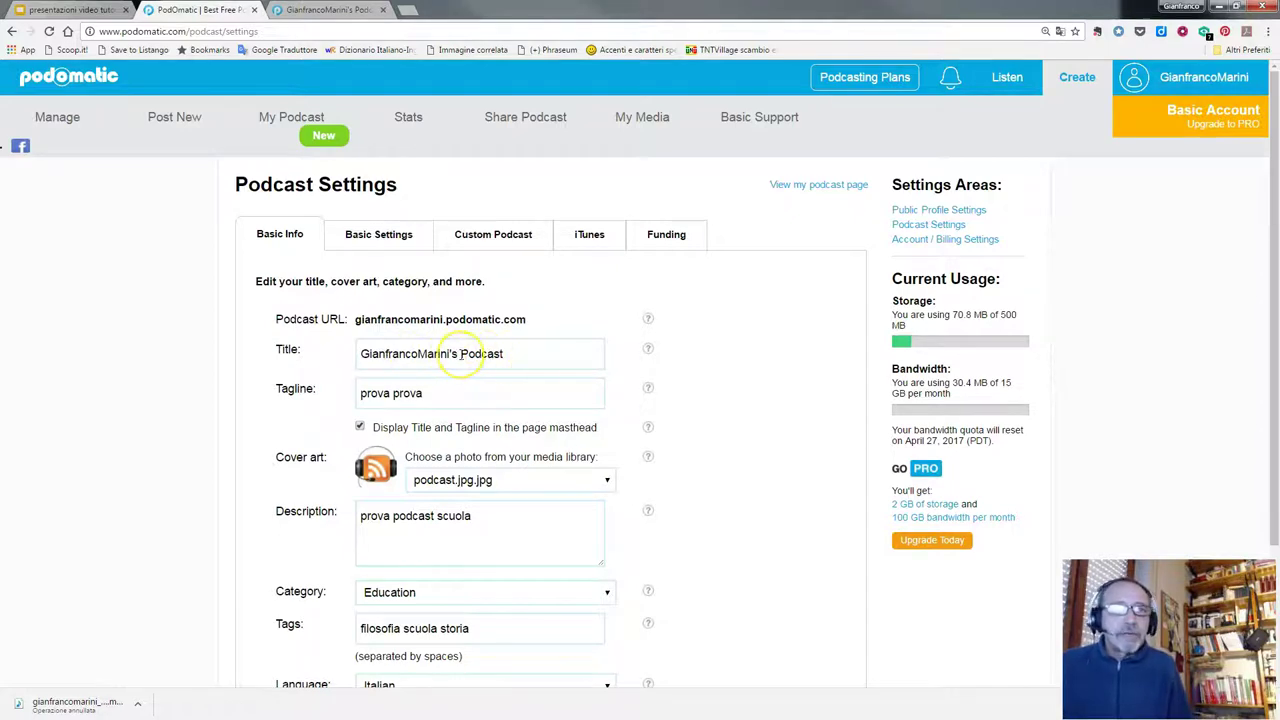
{"action": "left_click", "coordinate": [432, 391]}
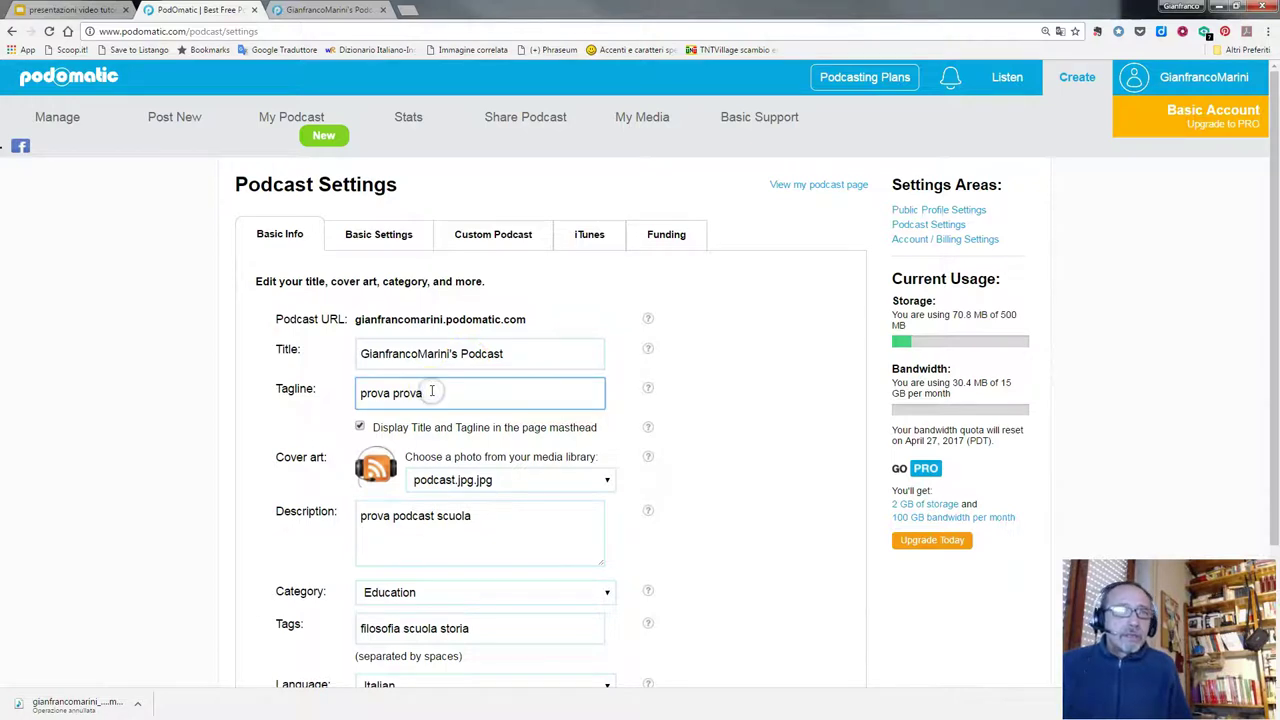
{"action": "scroll", "coordinate": [430, 391], "scroll_direction": "down", "scroll_amount": 2}
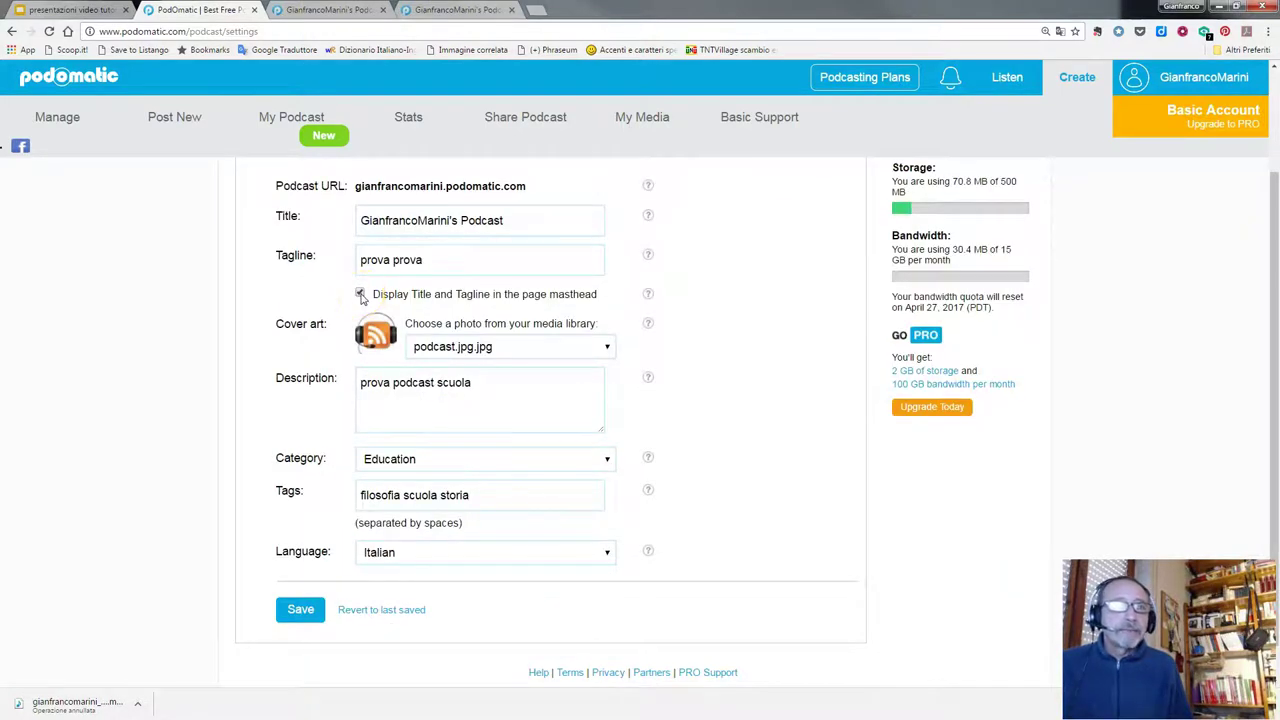
{"action": "left_click", "coordinate": [361, 294]}
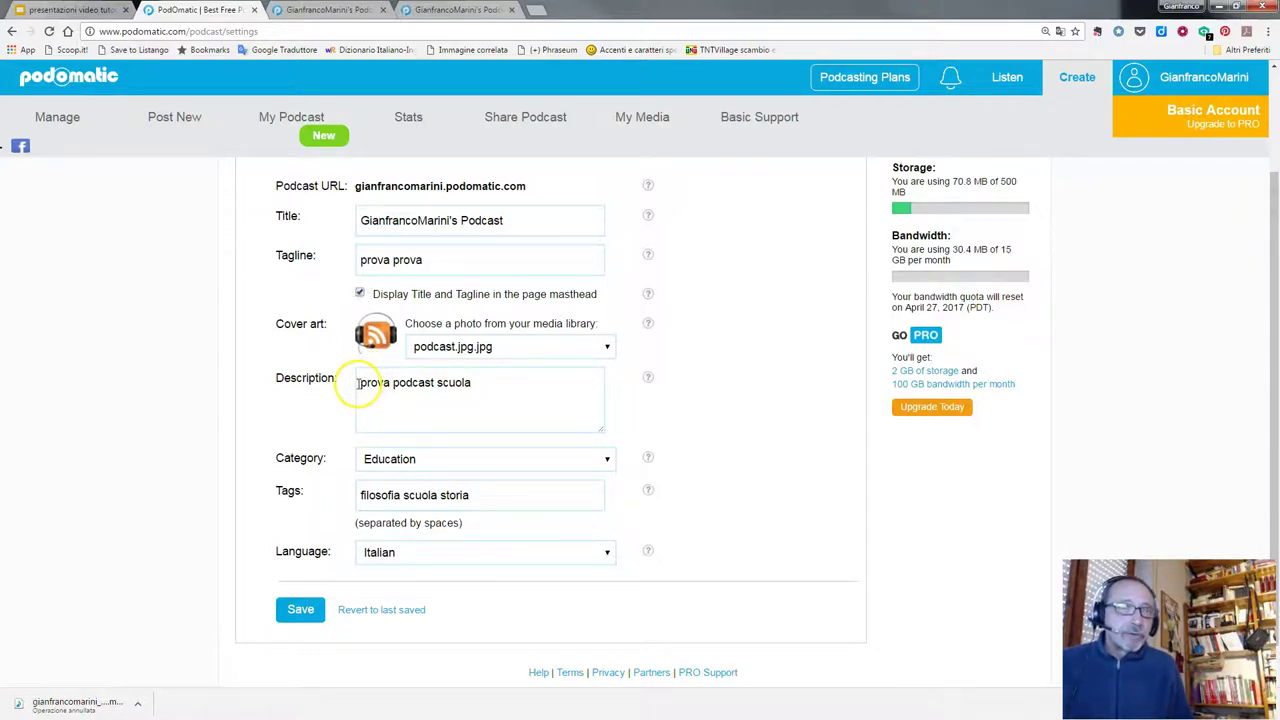
{"action": "left_click_drag", "start_coordinate": [362, 383], "coordinate": [480, 383]}
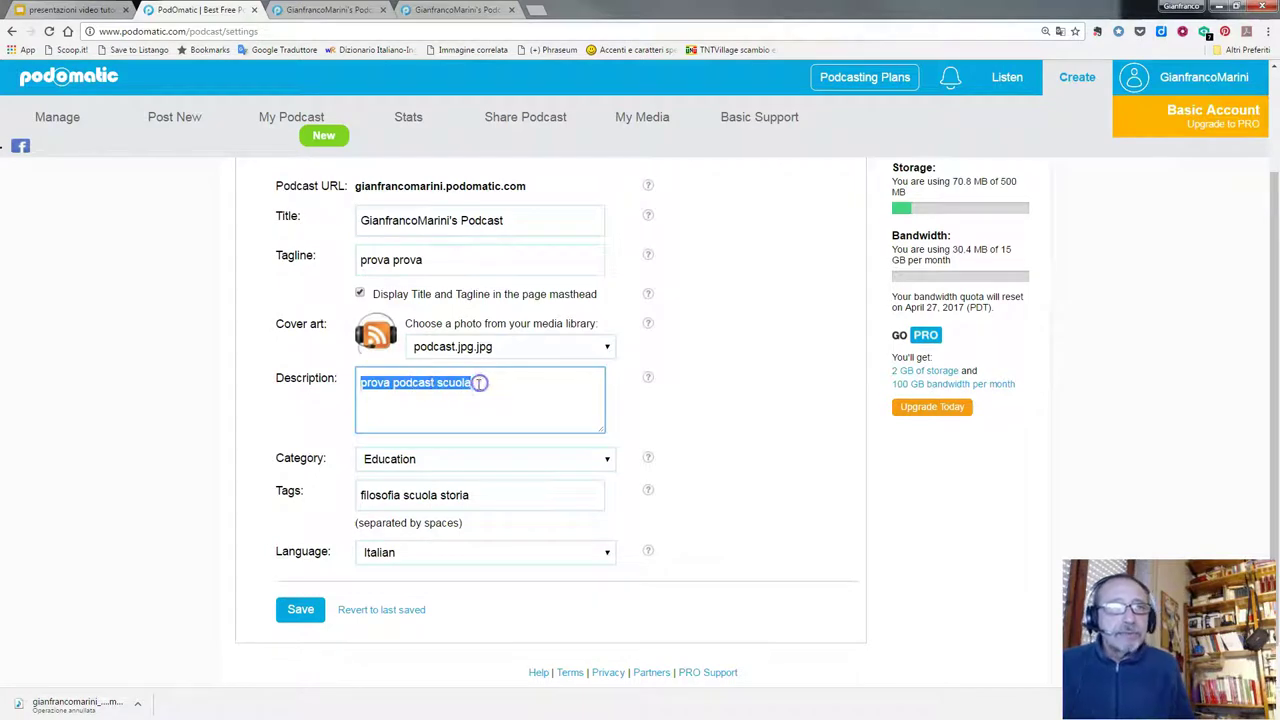
{"action": "left_click", "coordinate": [443, 458]}
{"action": "left_click", "coordinate": [443, 460]}
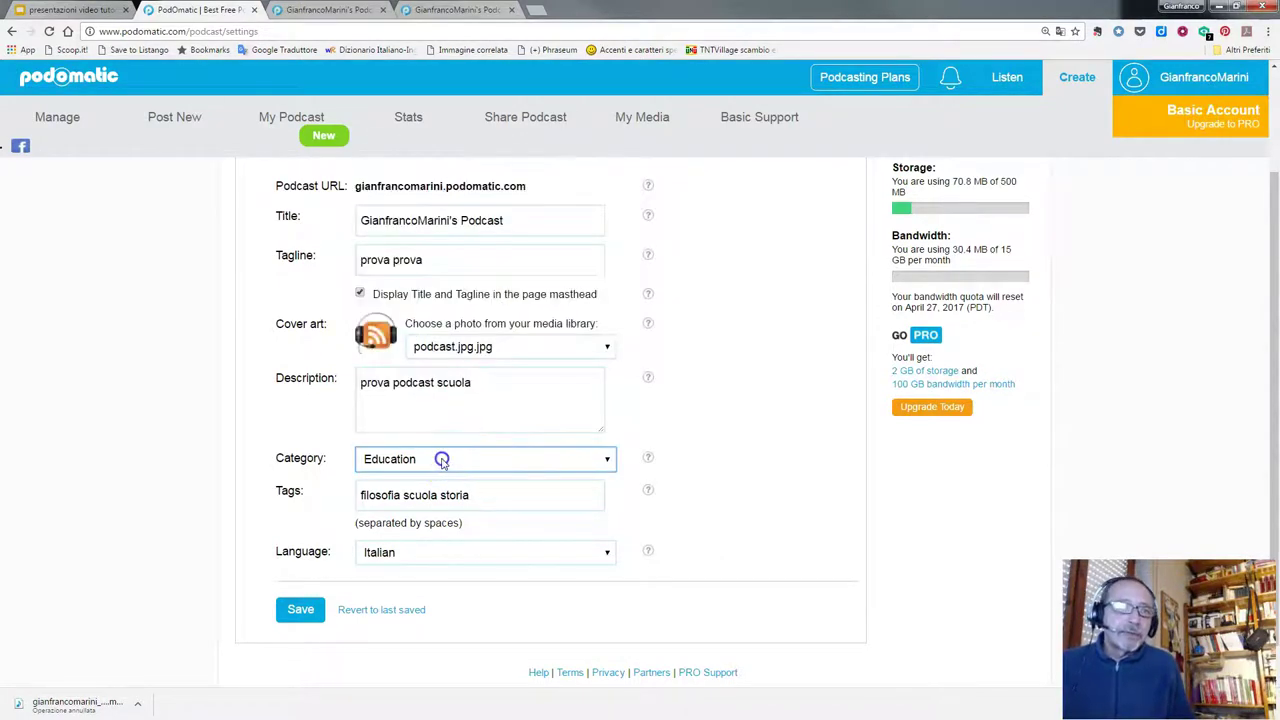
Step: Add scuola to the end of the podcast's tags
{"action": "left_click", "coordinate": [477, 495]}
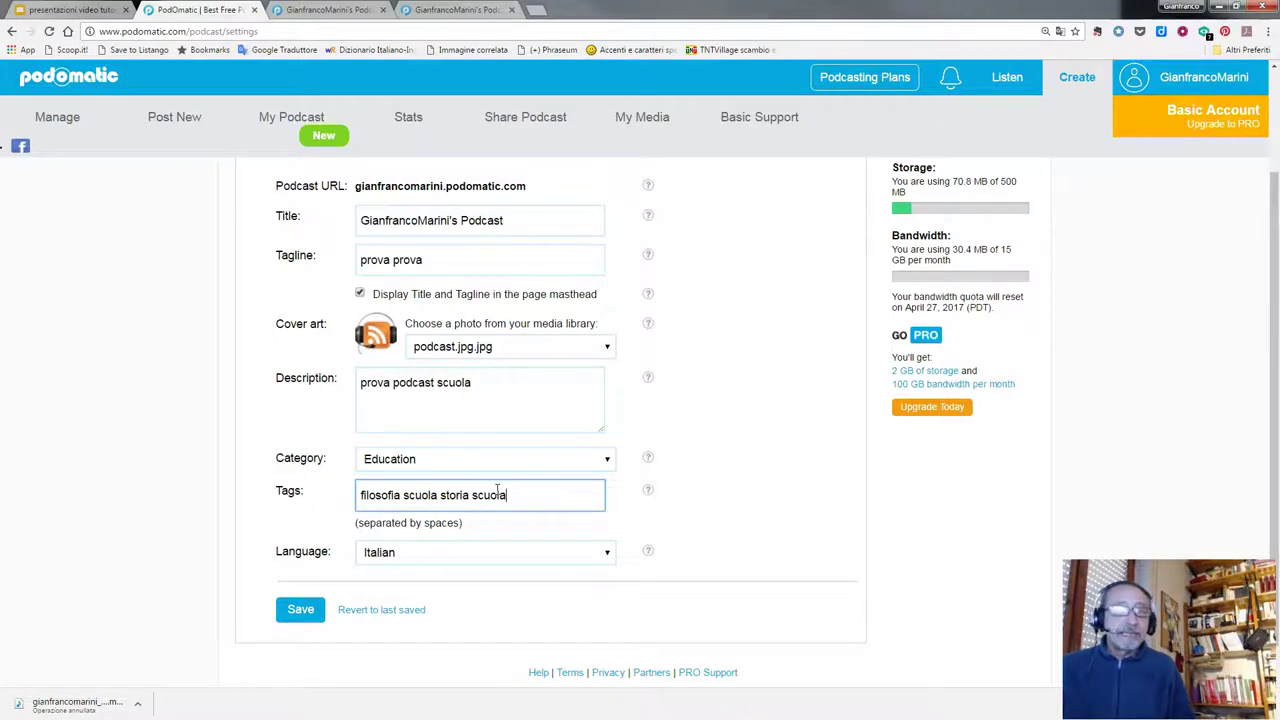
{"action": "scroll", "coordinate": [849, 414], "scroll_direction": "up", "scroll_amount": 2}
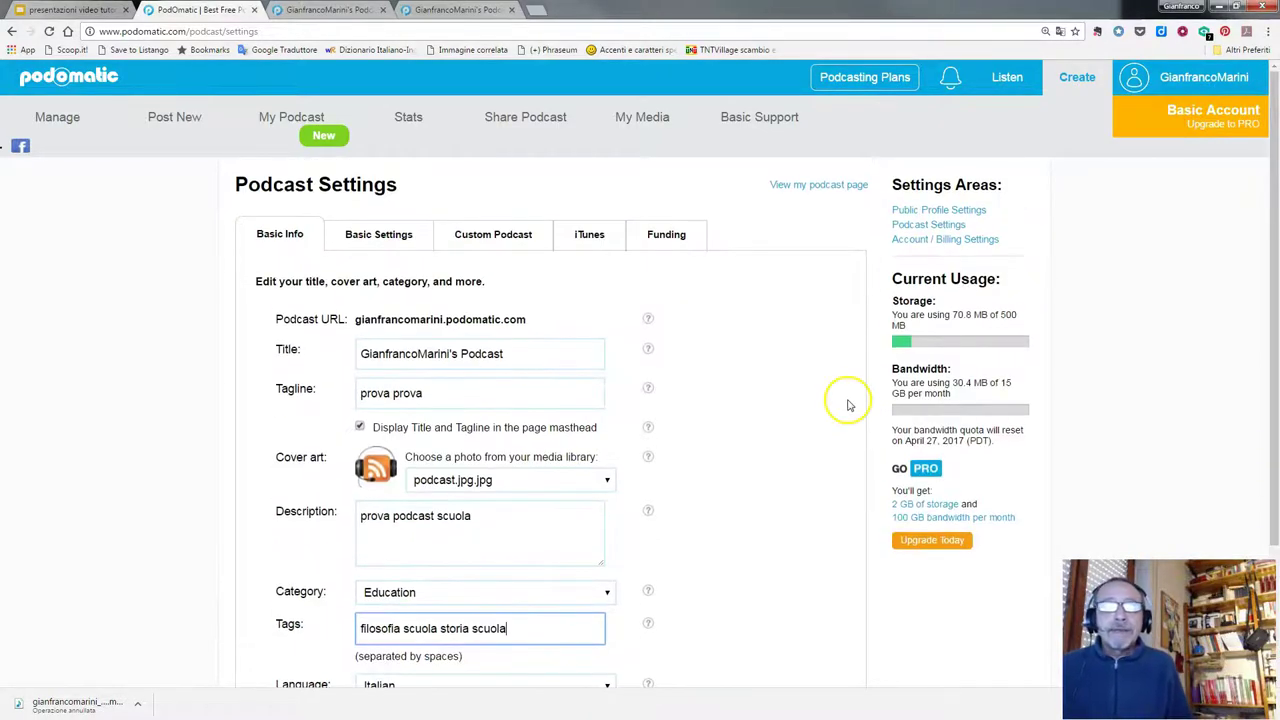
Step: Leave the basic info without saving and review the Basic Settings for episodes, comments and PayPal donations
{"action": "left_click", "coordinate": [396, 240]}
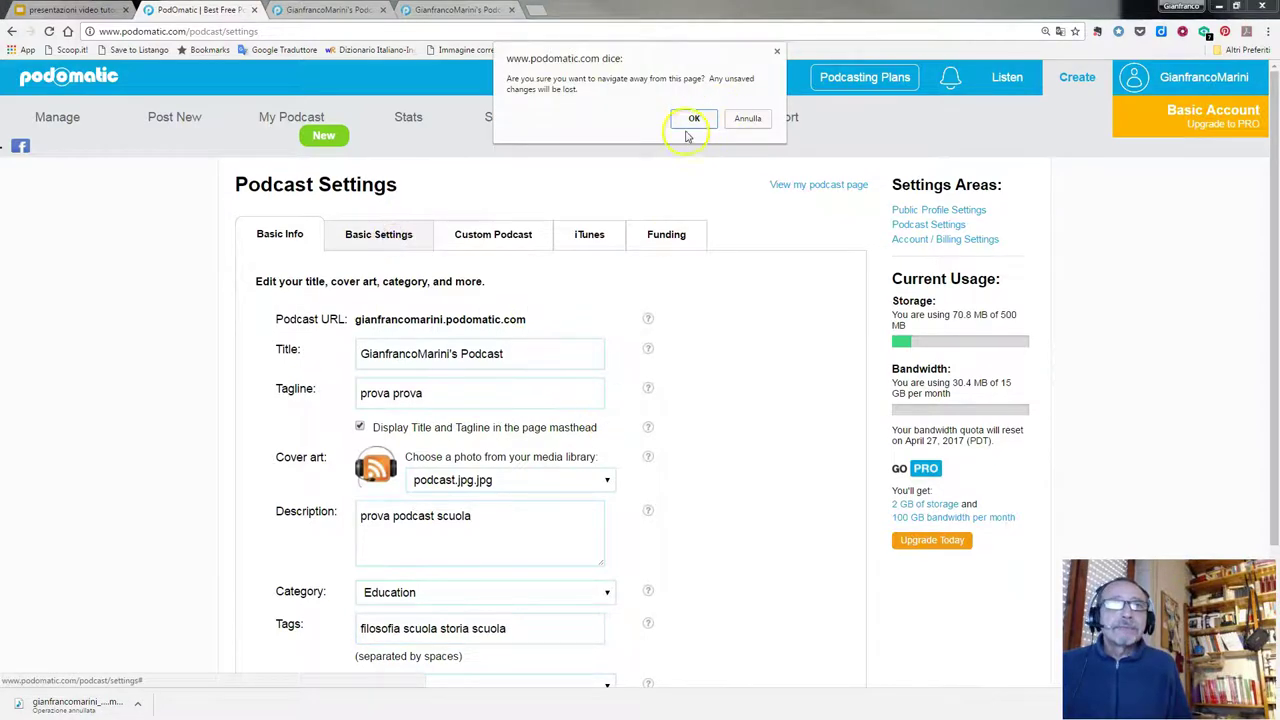
{"action": "left_click", "coordinate": [693, 119]}
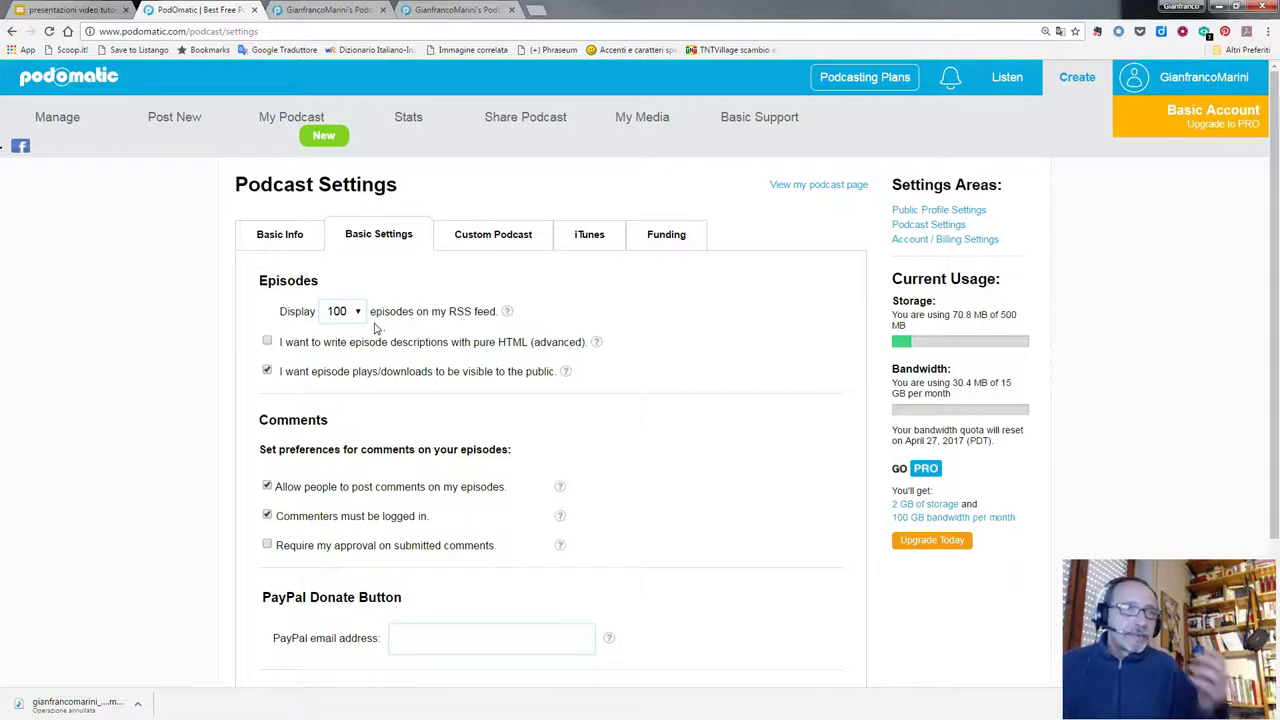
{"action": "scroll", "coordinate": [380, 370], "scroll_direction": "down", "scroll_amount": 2}
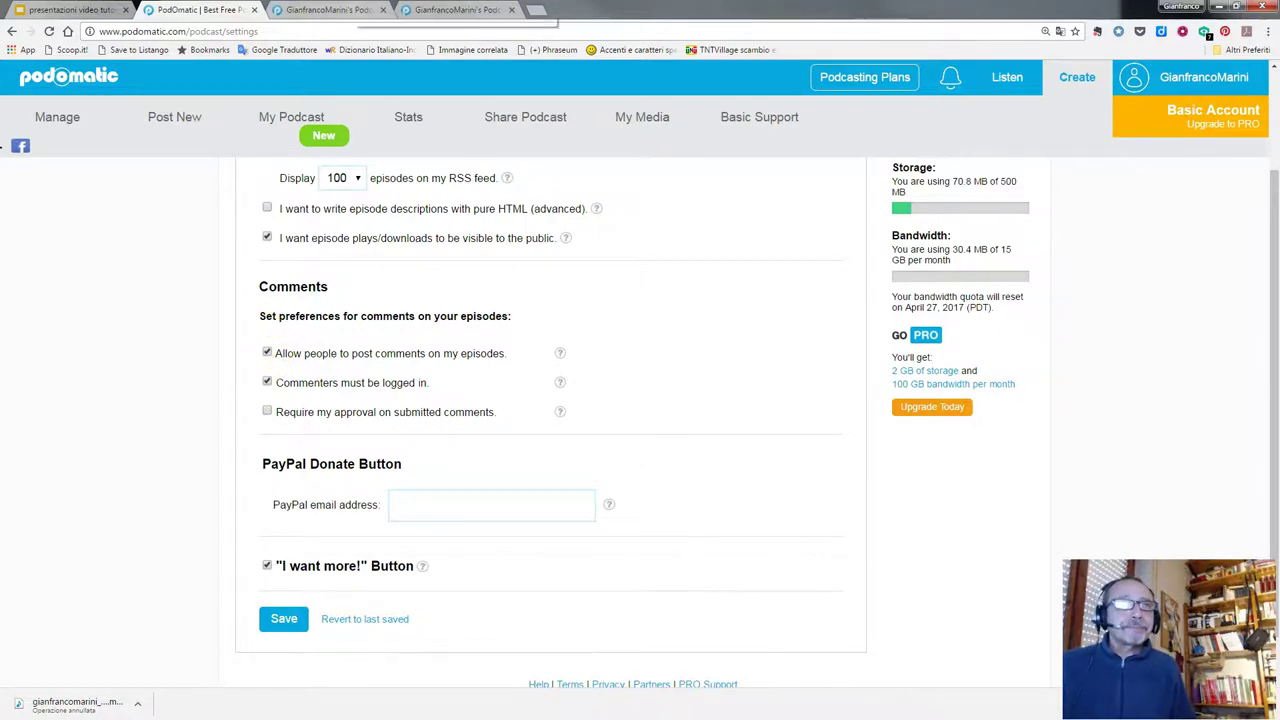
Step: Check the titolo 1 episode's comment link on the public podcast page, and toggle required approval for submitted comments
{"action": "left_click", "coordinate": [335, 10]}
{"action": "scroll", "coordinate": [445, 305], "scroll_direction": "down", "scroll_amount": 3}
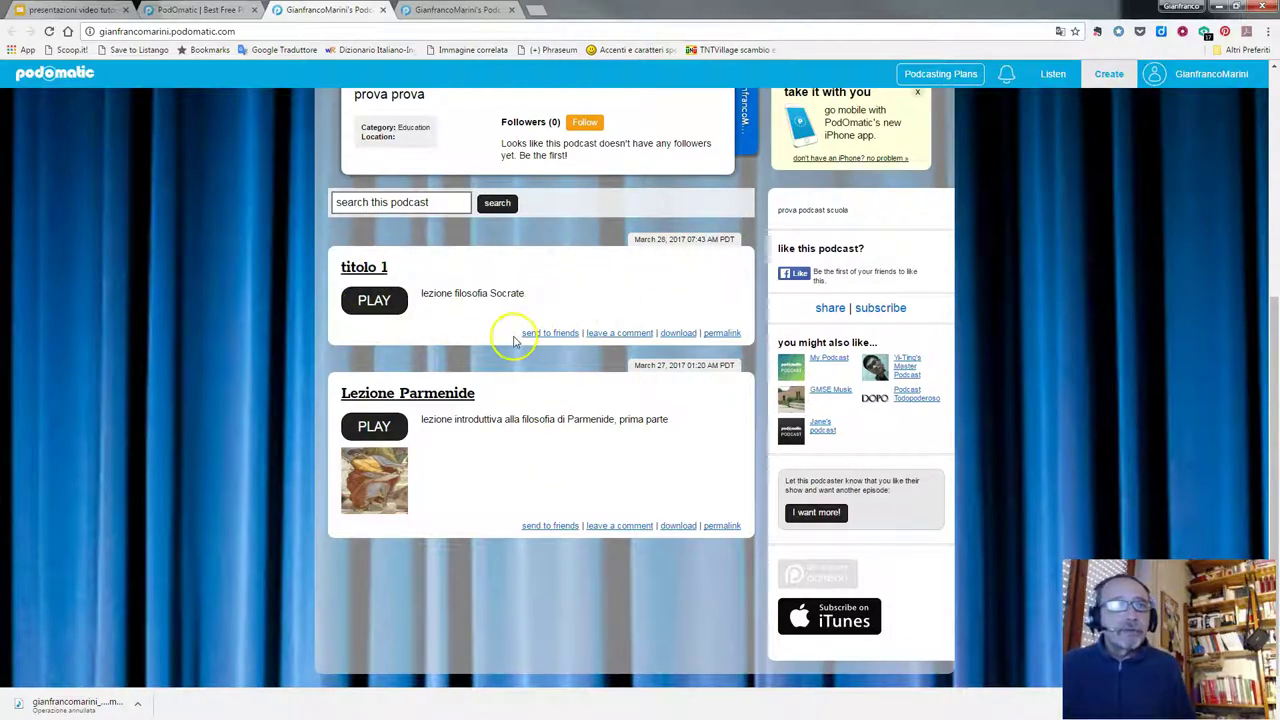
{"action": "left_click", "coordinate": [637, 342]}
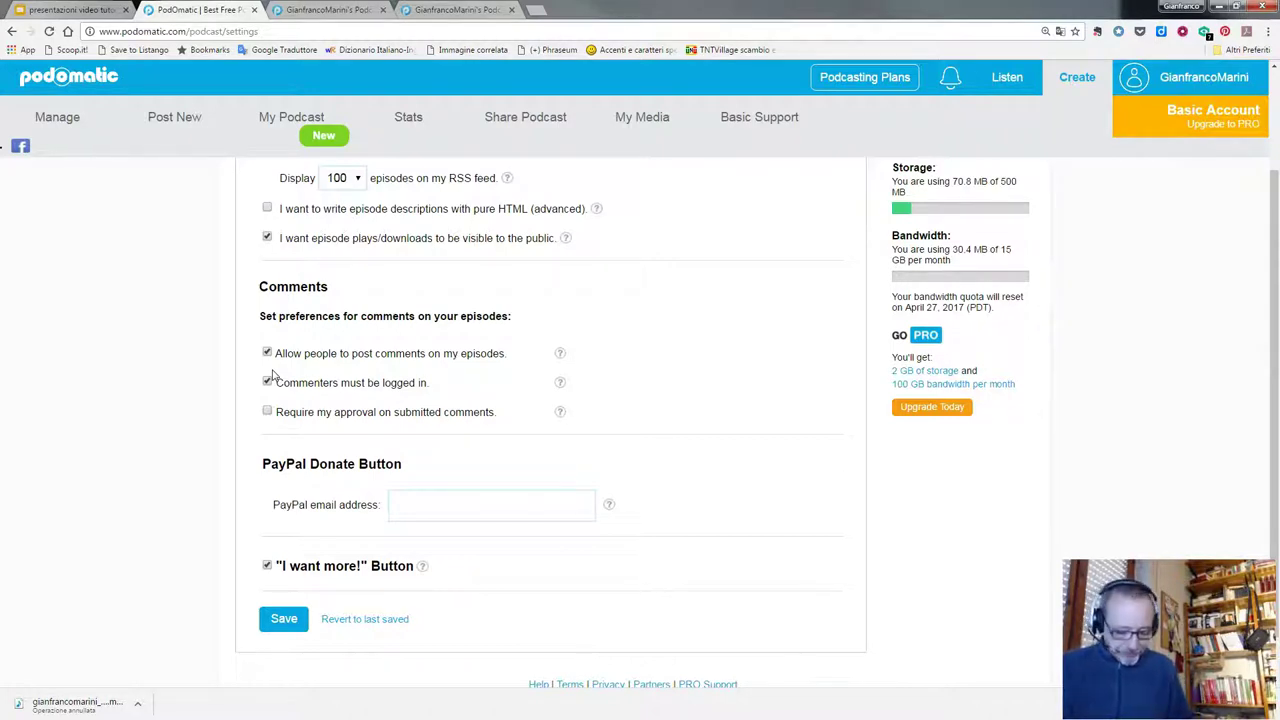
{"action": "left_click", "coordinate": [267, 411]}
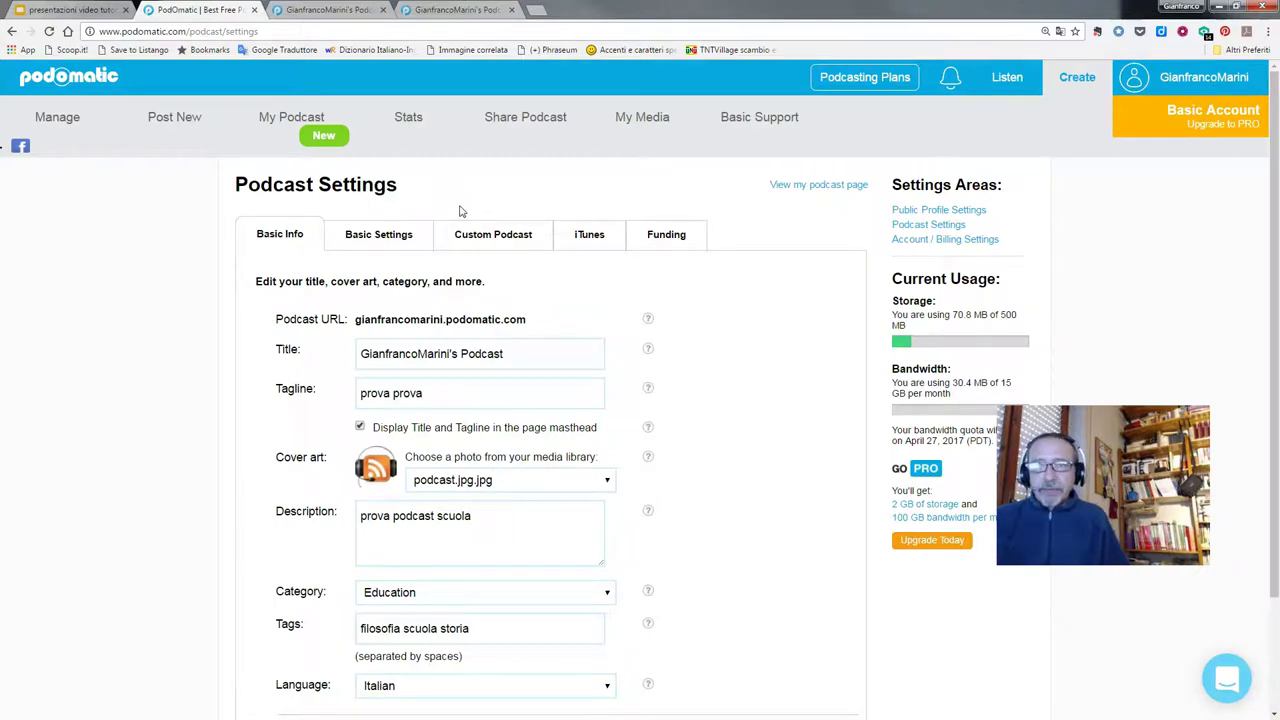
Step: View the public podcast page, close the duplicate podcast pages, and open the page's design editor
{"action": "left_click", "coordinate": [791, 188]}
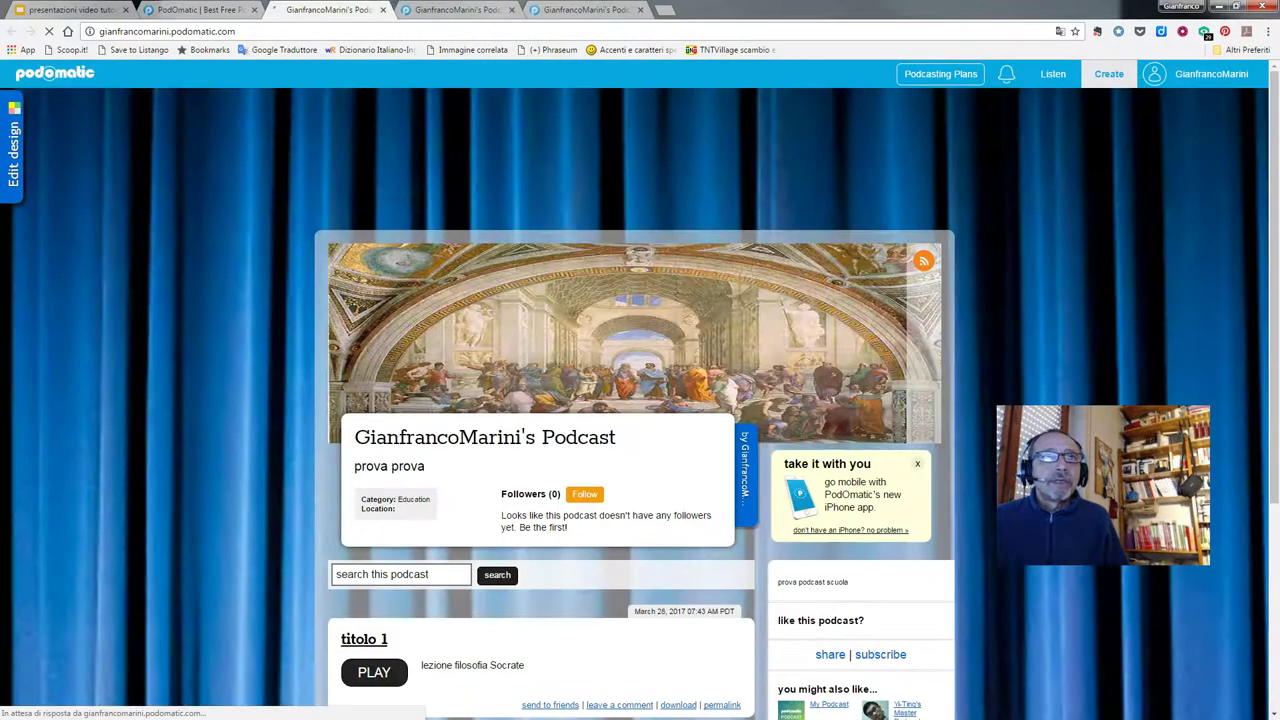
{"action": "left_click", "coordinate": [511, 9]}
{"action": "left_click", "coordinate": [511, 9]}
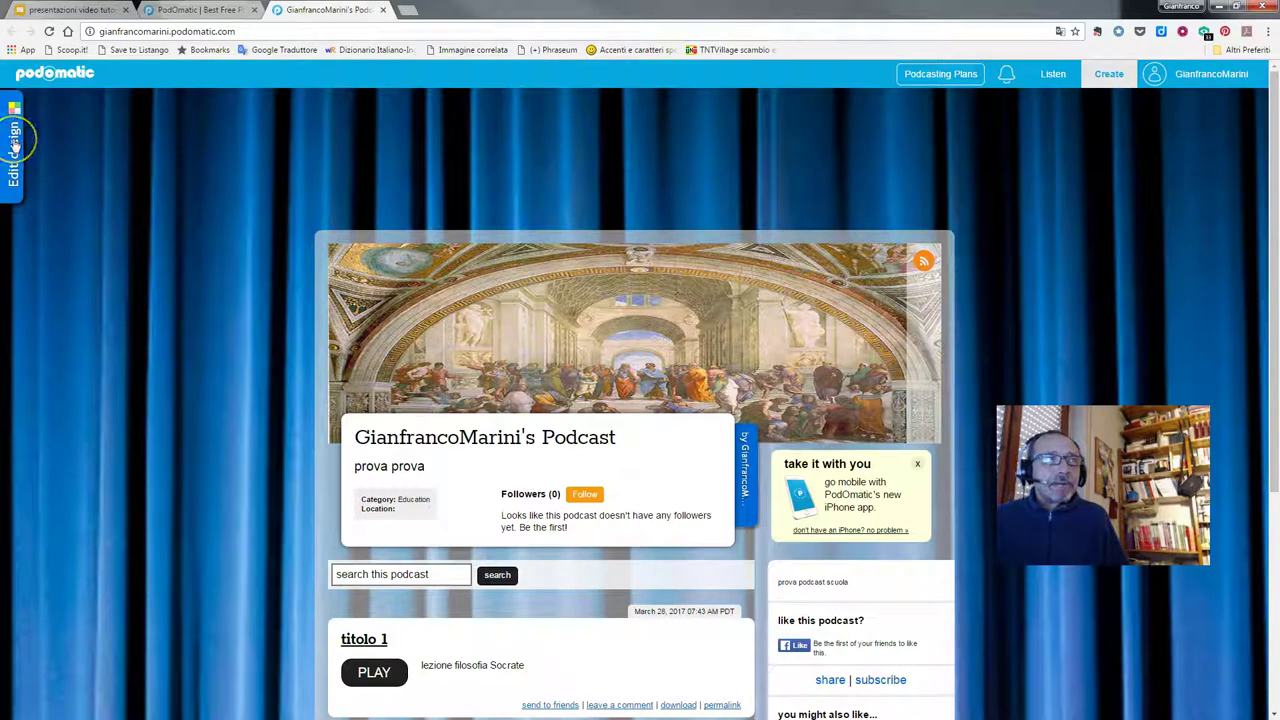
{"action": "left_click", "coordinate": [12, 196]}
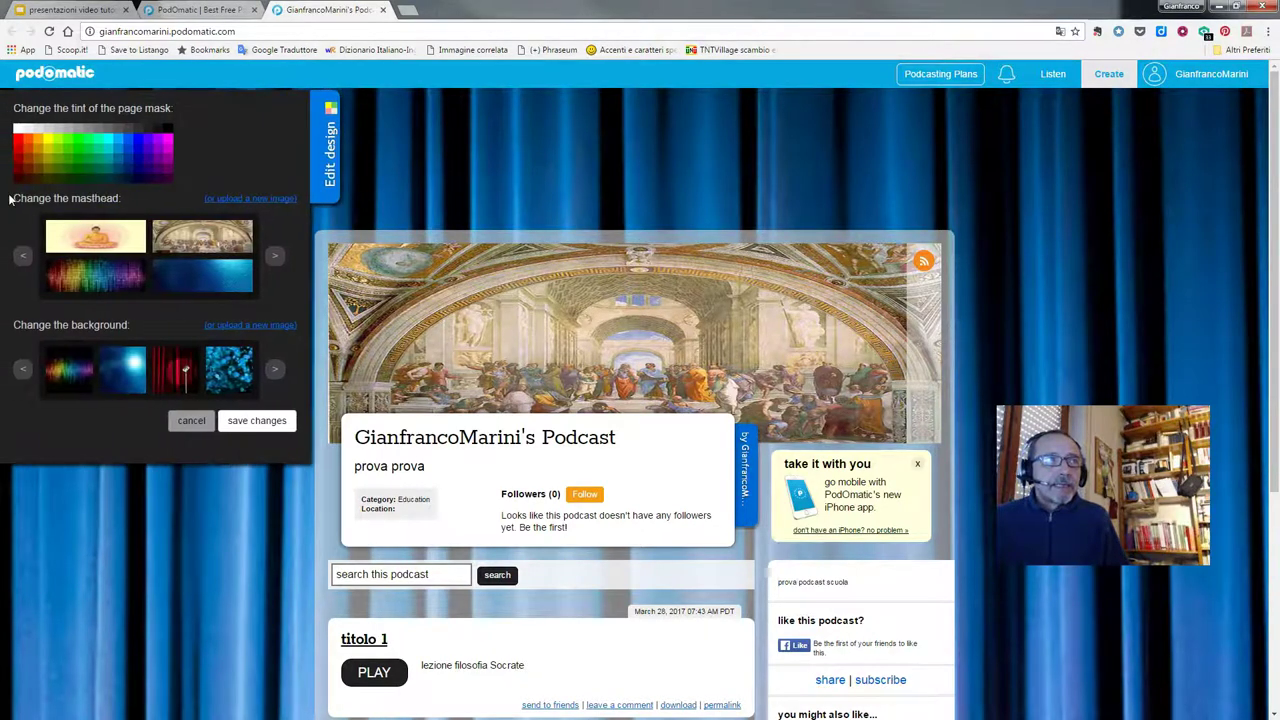
Step: Try green and other tints on the podcast page mask, and set it to dark red
{"action": "left_click", "coordinate": [14, 155]}
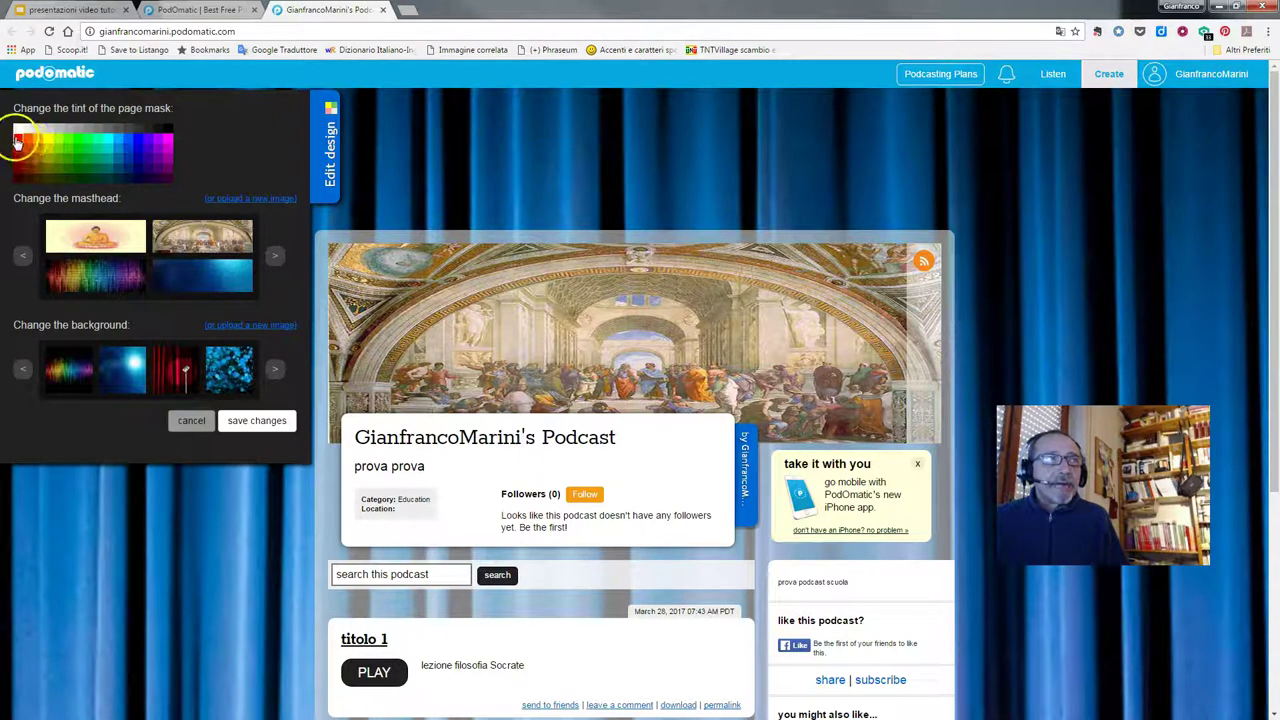
{"action": "left_click", "coordinate": [48, 152]}
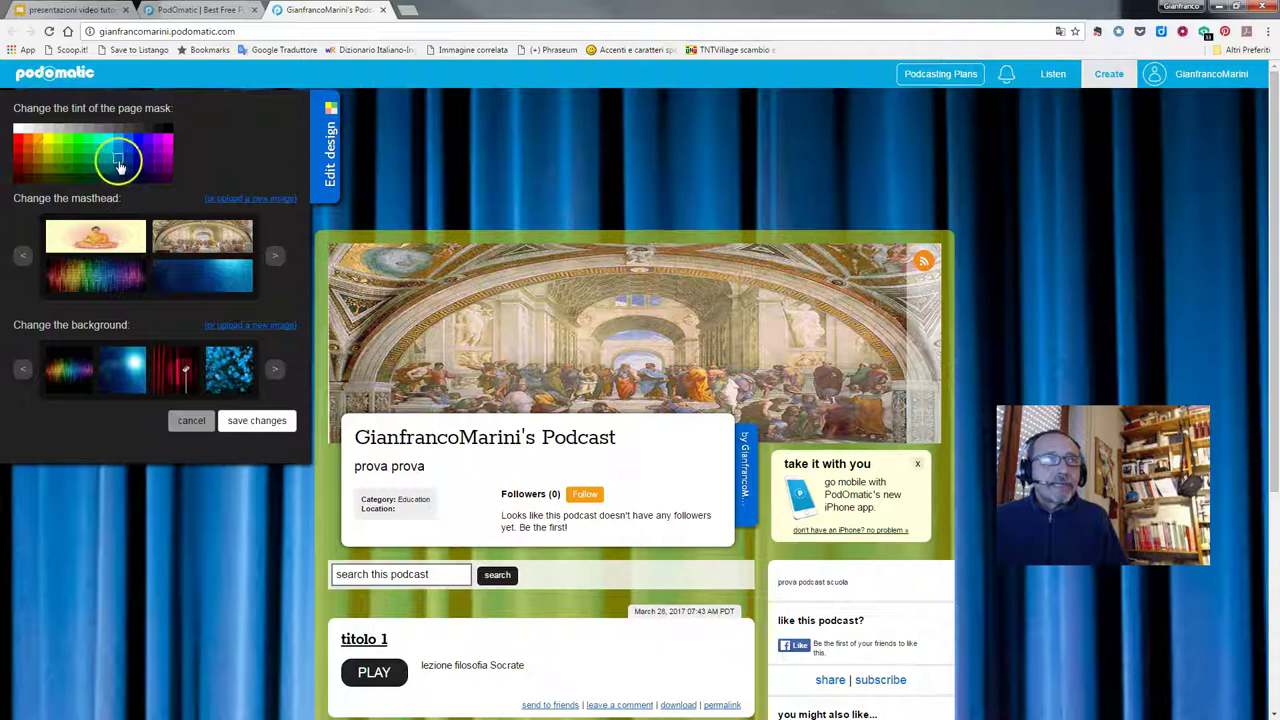
{"action": "left_click", "coordinate": [167, 140]}
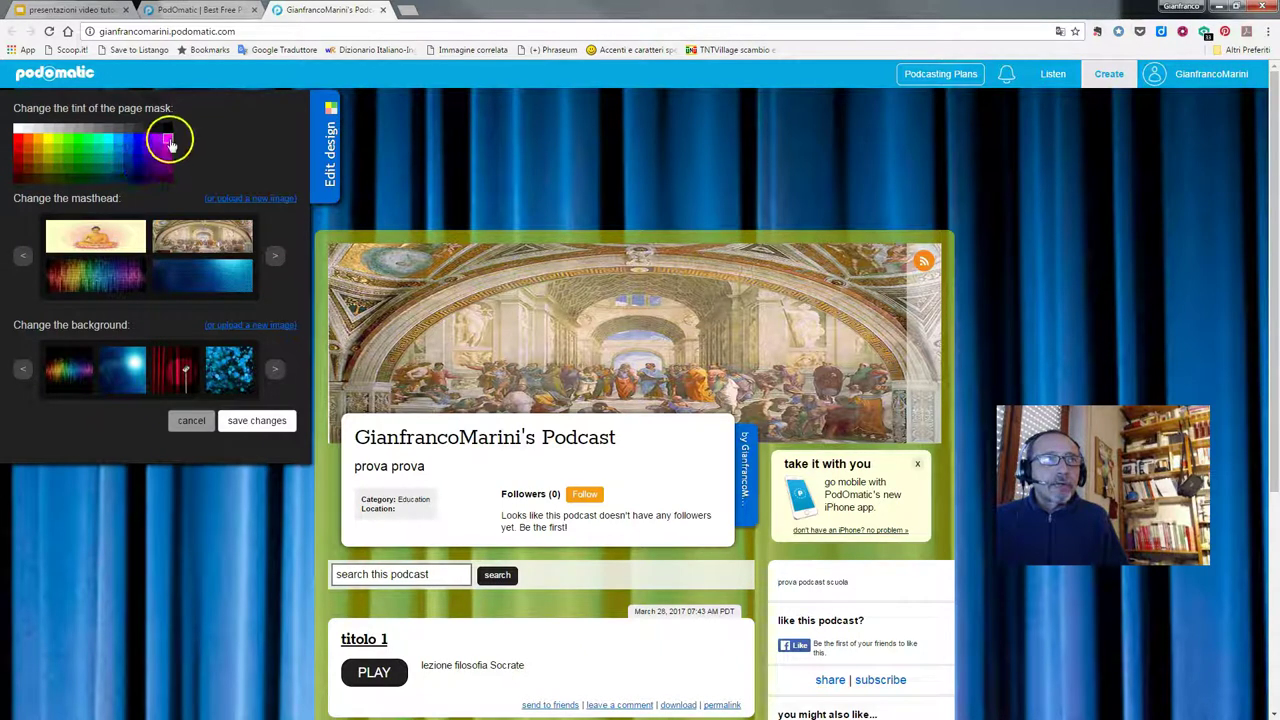
{"action": "left_click", "coordinate": [20, 158]}
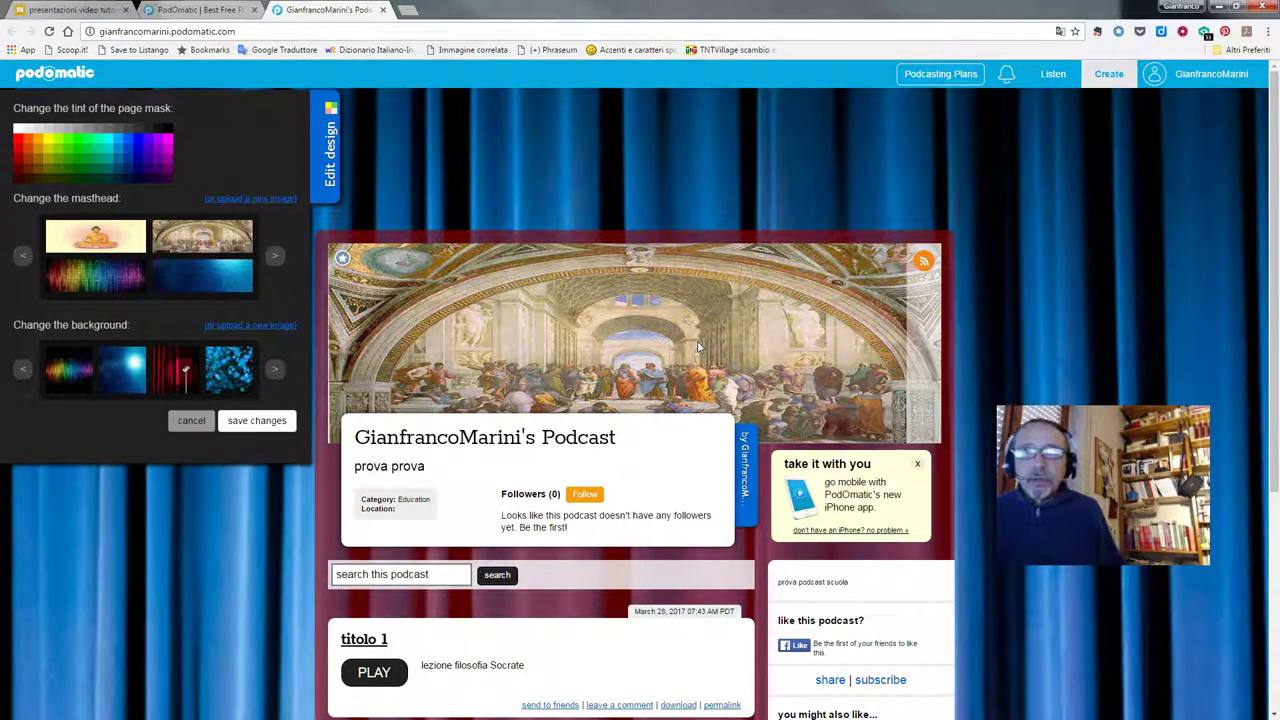
Step: Browse the supplied masthead images and apply the orange blurred-lights picture to the podcast page
{"action": "left_click", "coordinate": [273, 259]}
{"action": "left_click", "coordinate": [273, 257]}
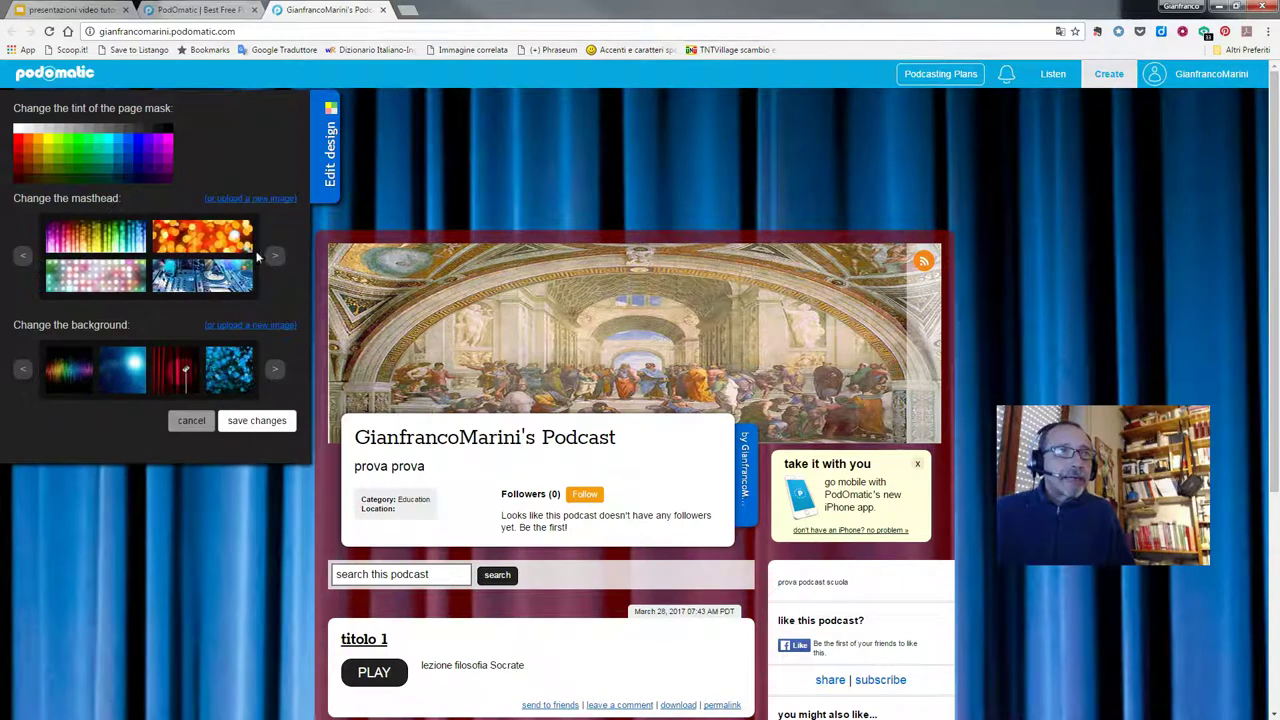
{"action": "left_click", "coordinate": [232, 243]}
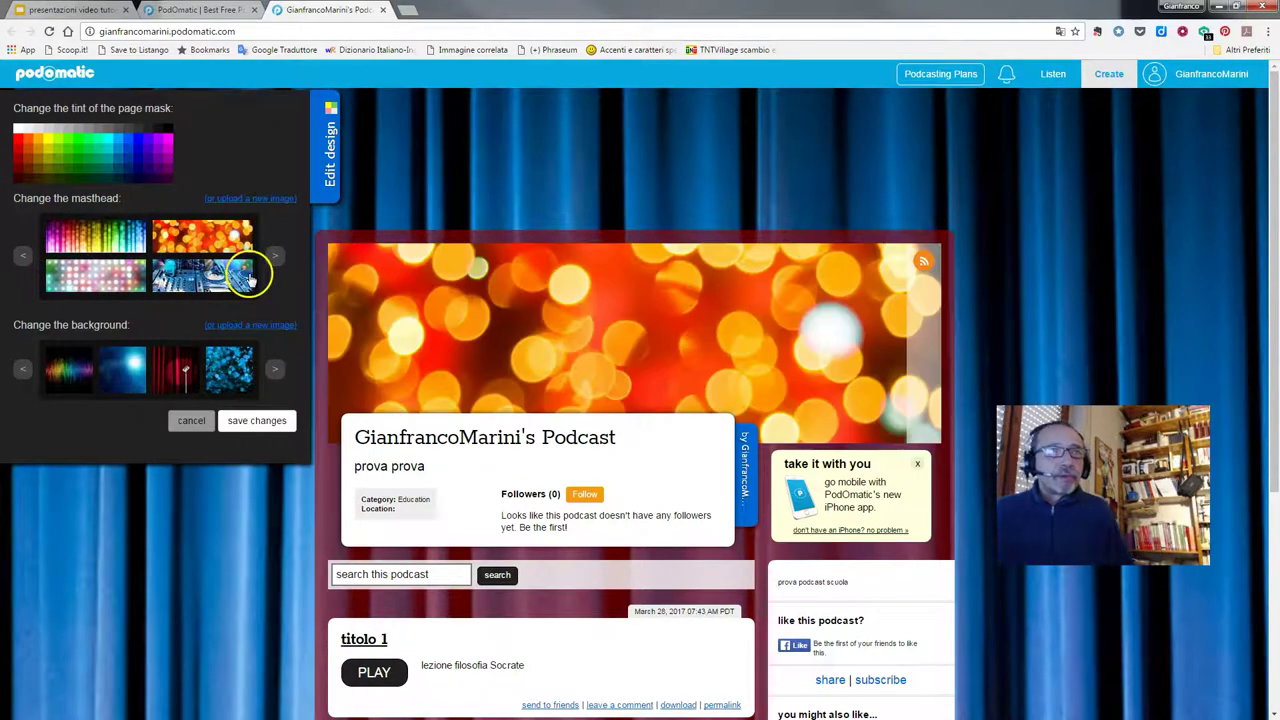
Step: Upload confucius3.jpg as a new header image for the podcast page
{"action": "left_click", "coordinate": [257, 201]}
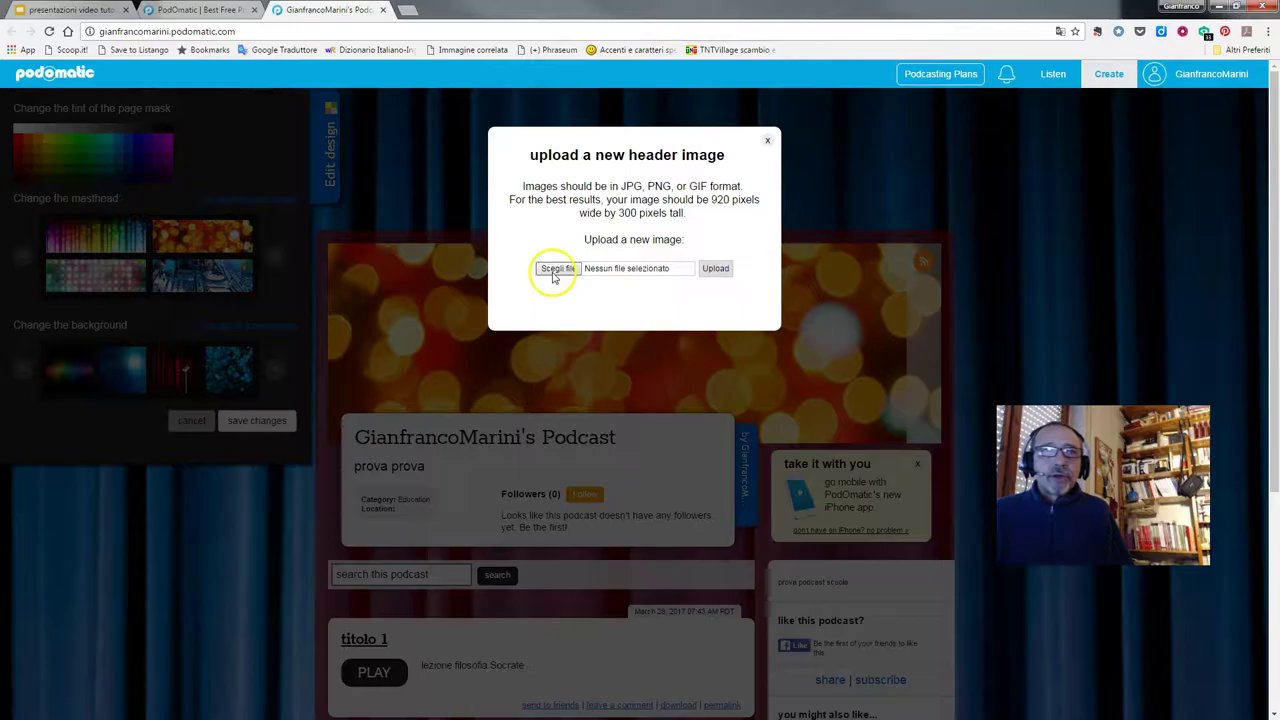
{"action": "left_click", "coordinate": [551, 272]}
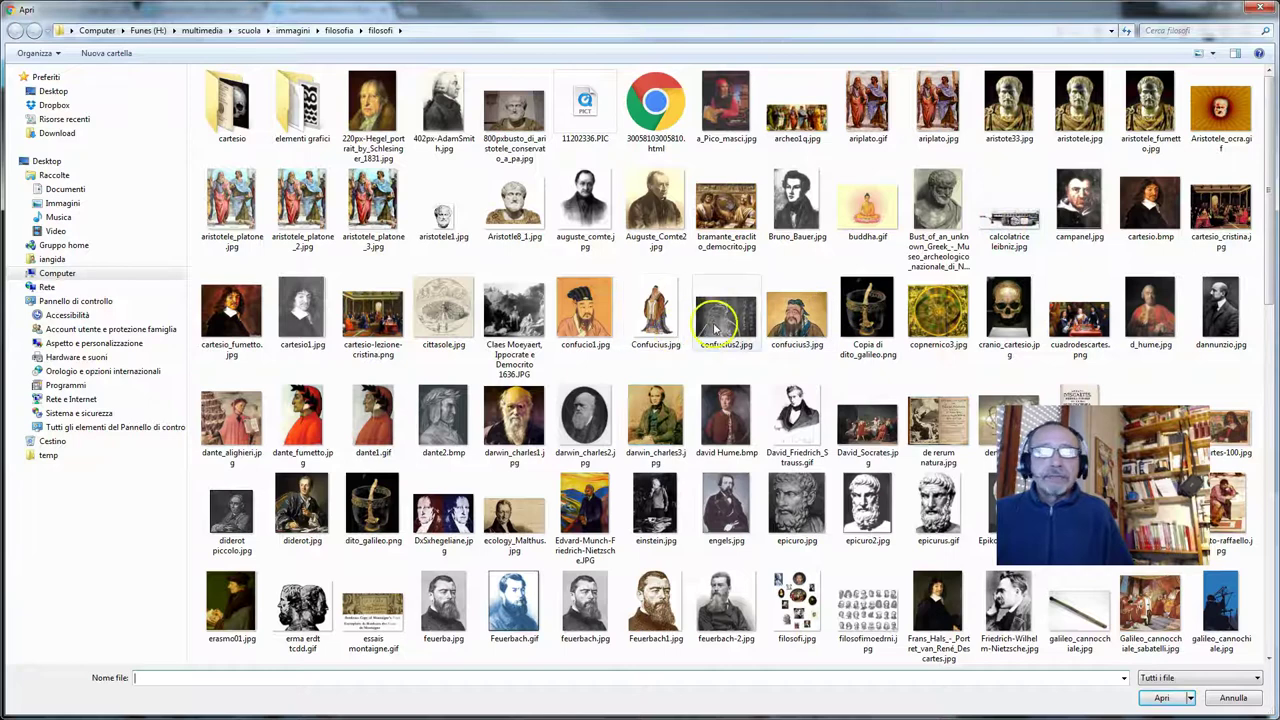
{"action": "double_click", "coordinate": [806, 325]}
{"action": "left_click", "coordinate": [715, 270]}
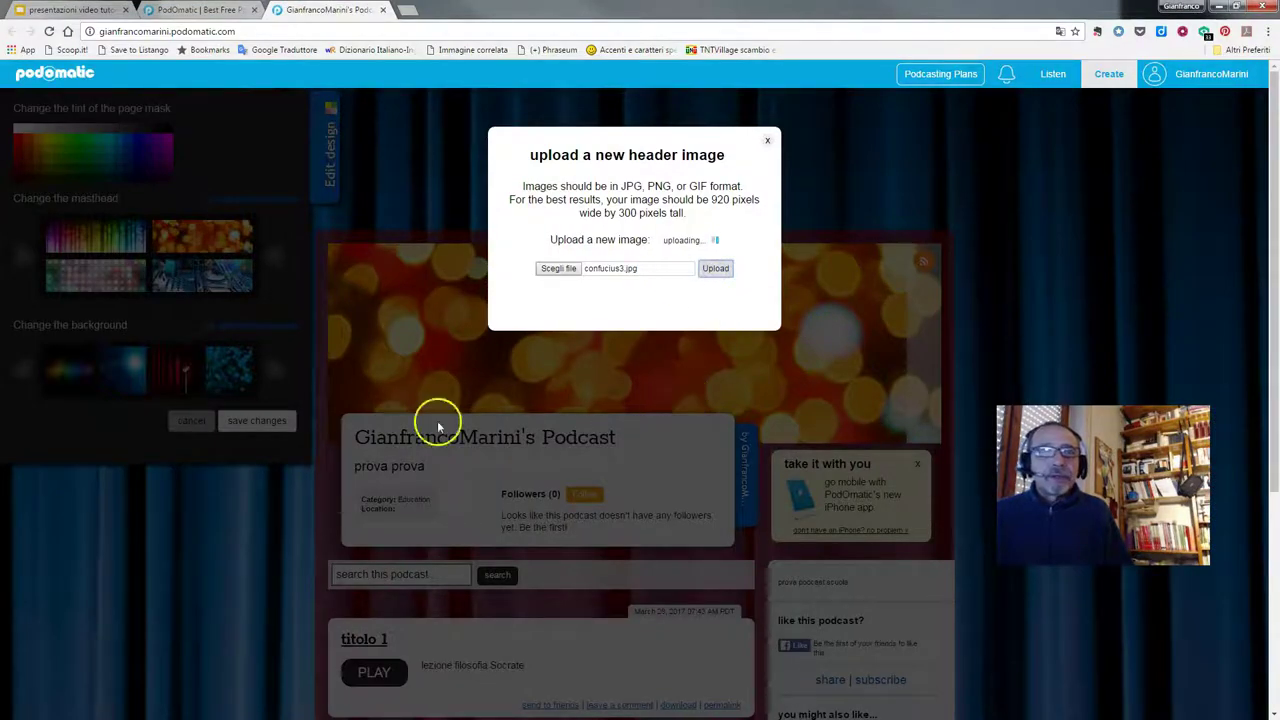
{"action": "left_click", "coordinate": [222, 424]}
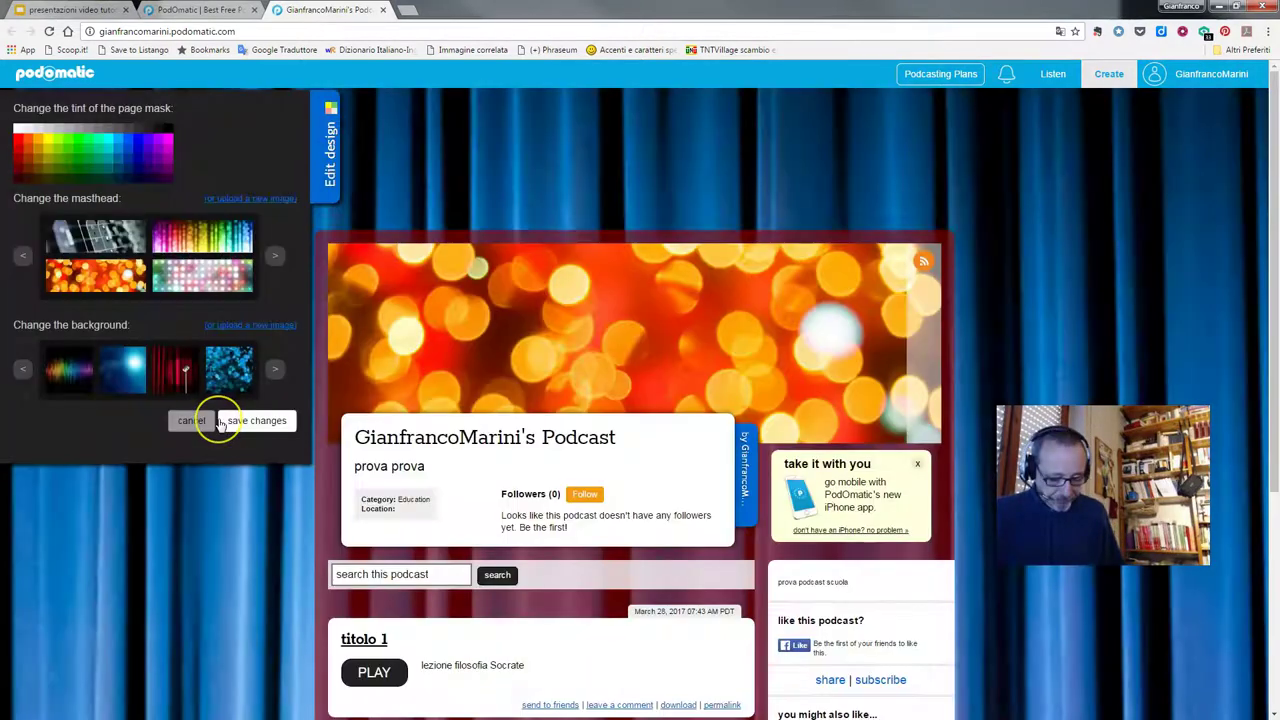
Step: Apply the uploaded Confucius picture as the masthead and check how it looks on the podcast page
{"action": "left_click", "coordinate": [23, 256]}
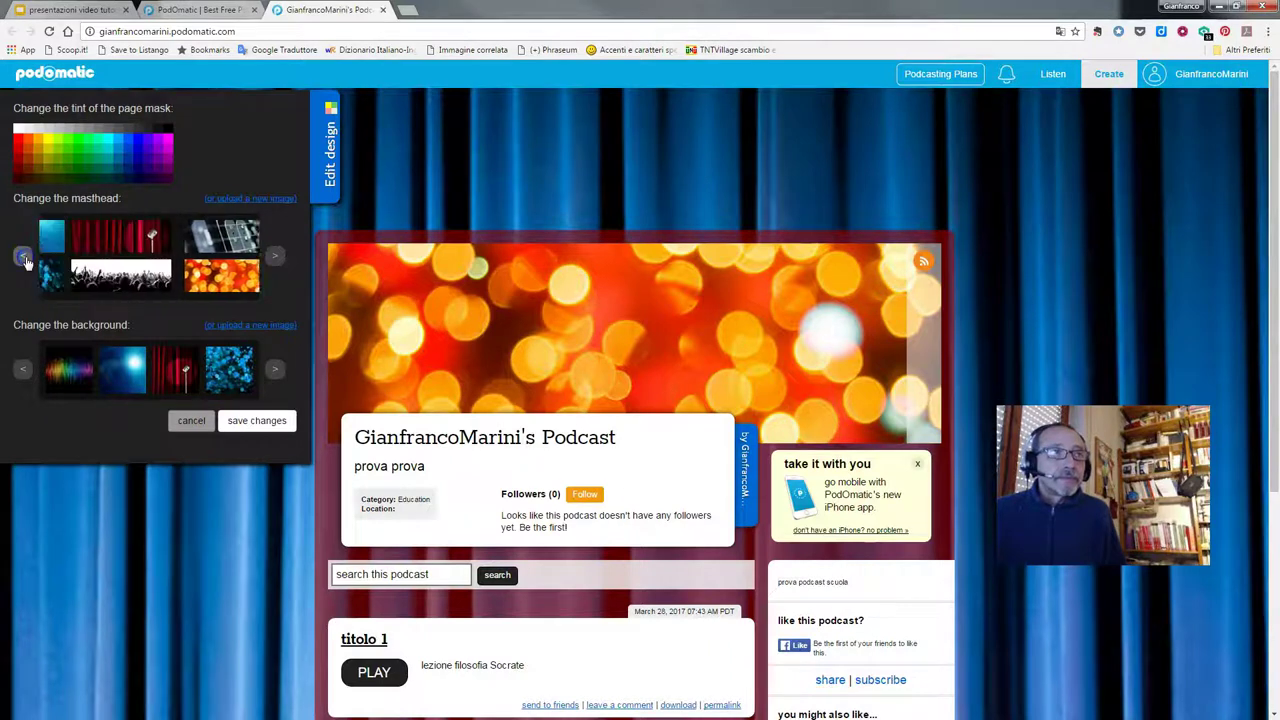
{"action": "left_click", "coordinate": [85, 245]}
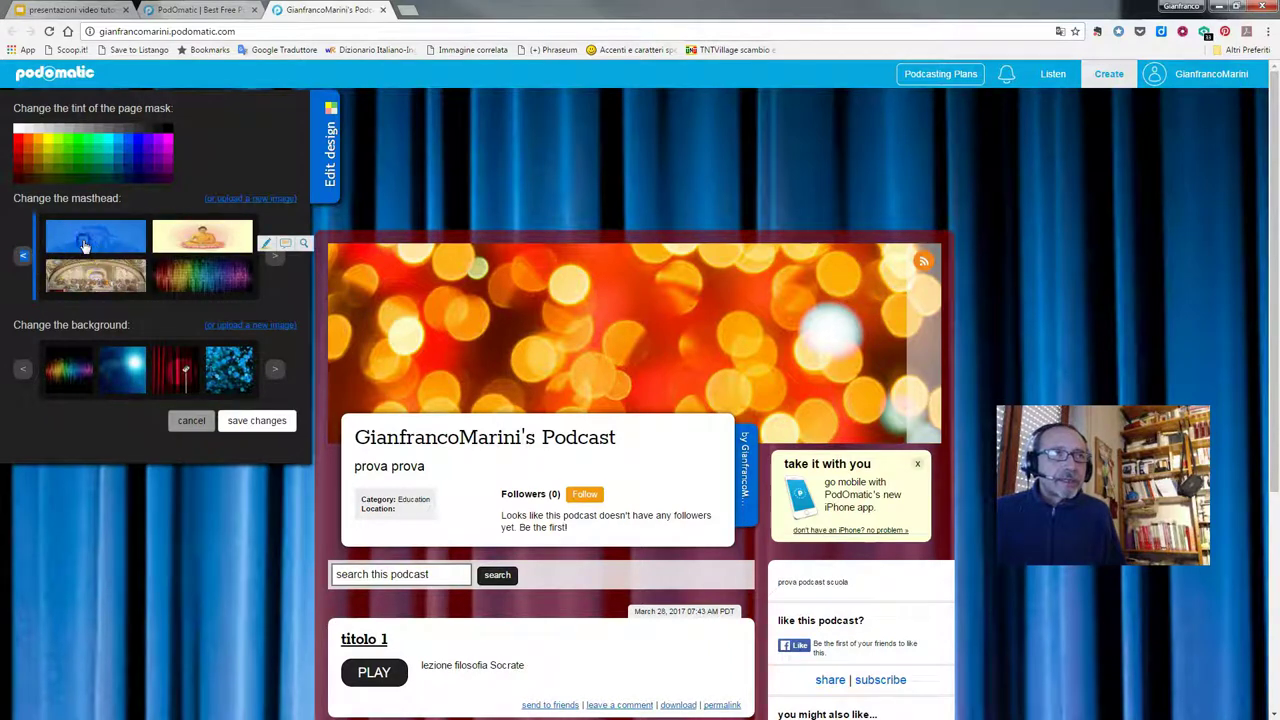
{"action": "left_click", "coordinate": [87, 247]}
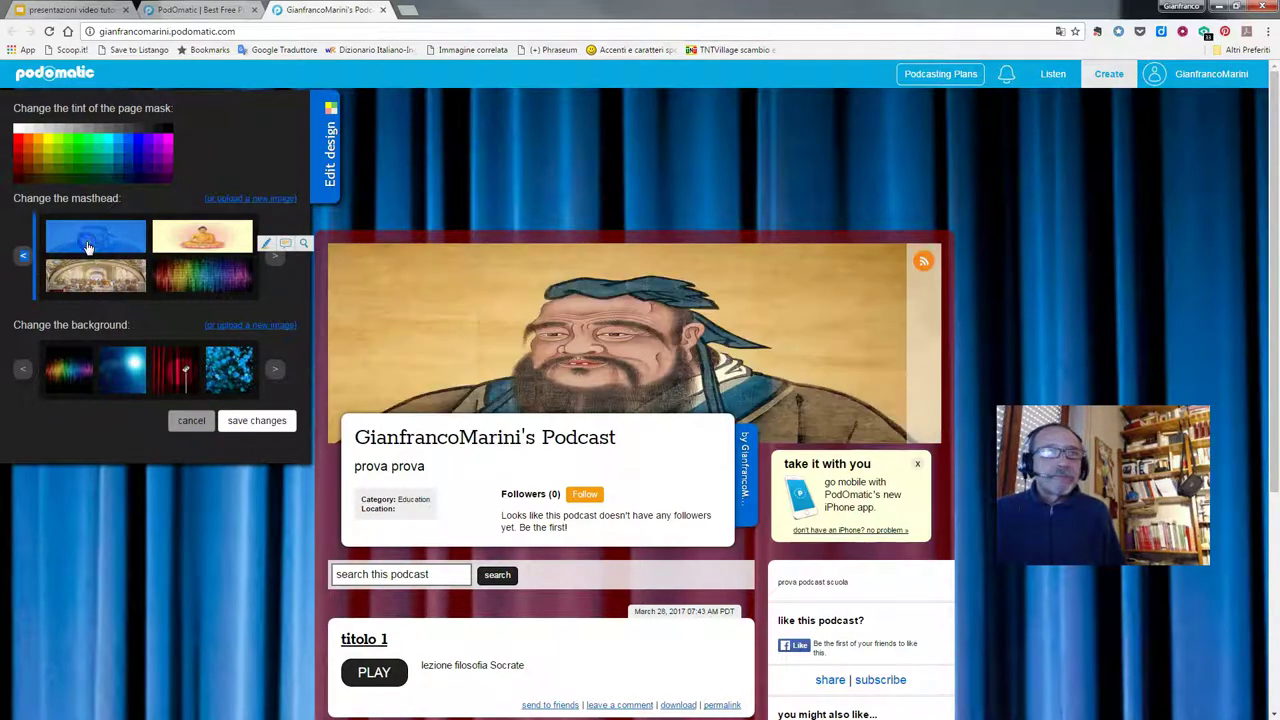
{"action": "scroll", "coordinate": [926, 298], "scroll_direction": "down", "scroll_amount": 2}
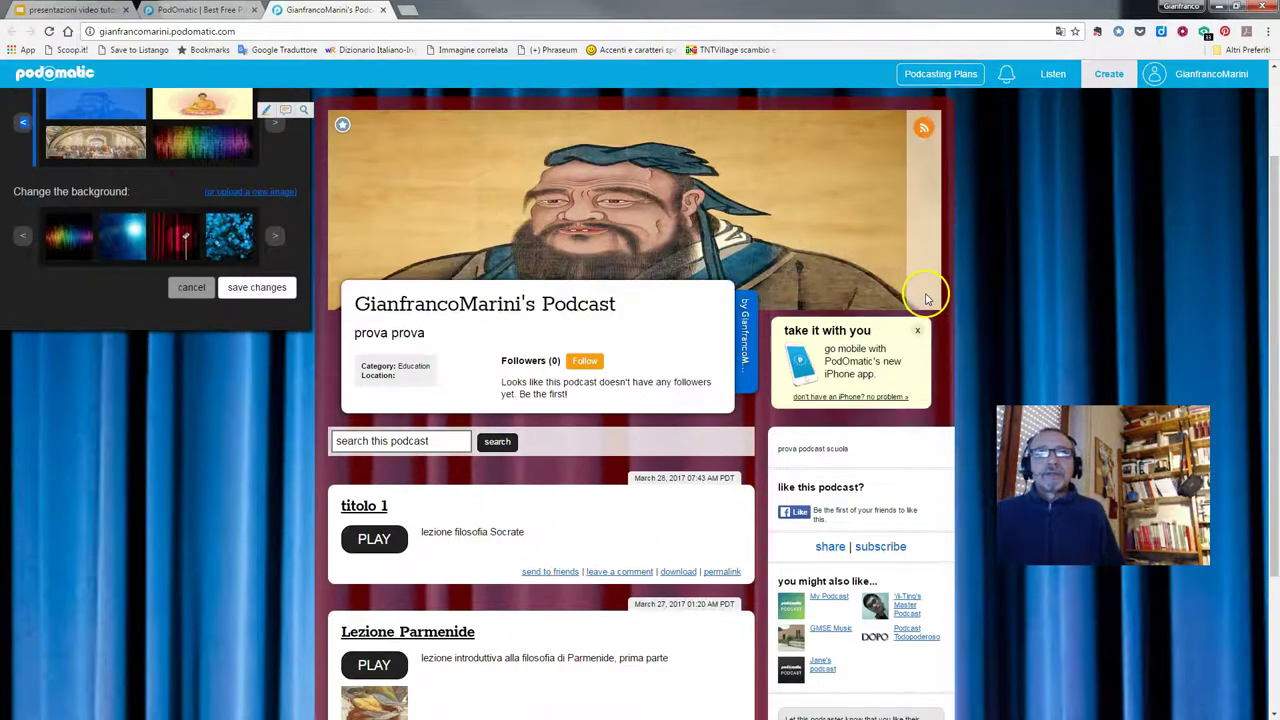
{"action": "scroll", "coordinate": [924, 296], "scroll_direction": "up", "scroll_amount": 1}
{"action": "scroll", "coordinate": [914, 300], "scroll_direction": "down", "scroll_amount": 1}
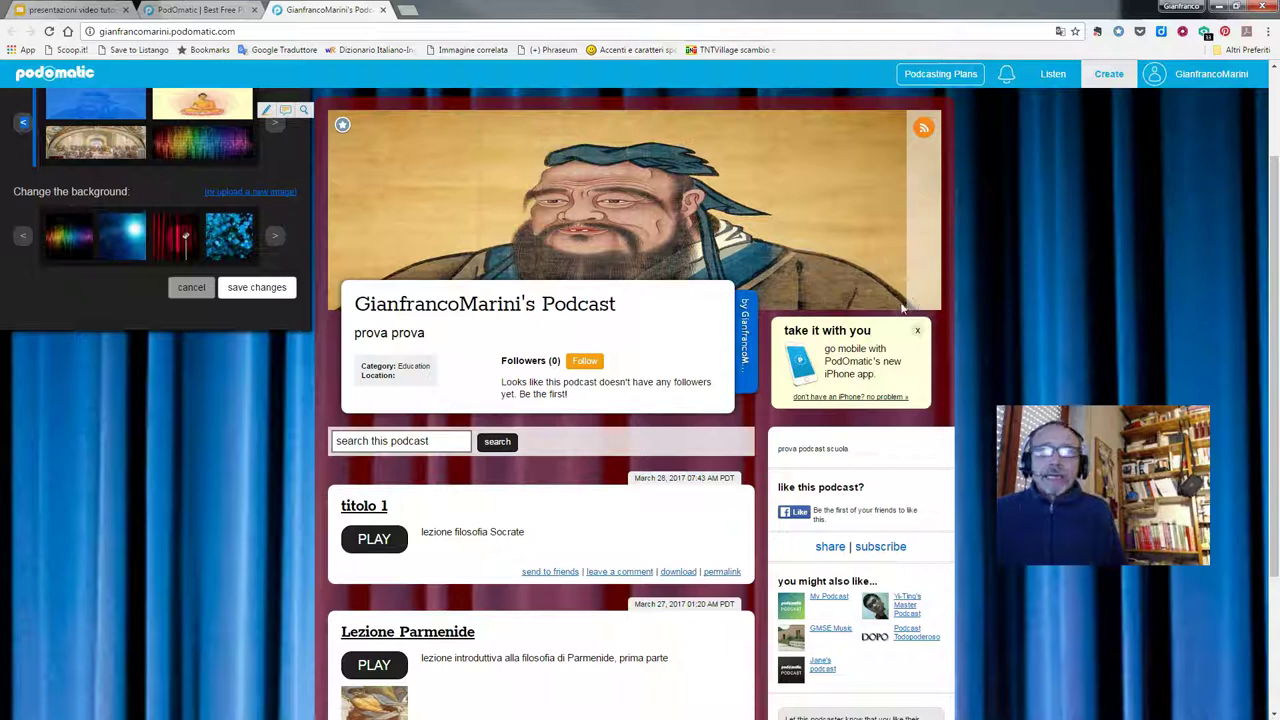
{"action": "scroll", "coordinate": [223, 357], "scroll_direction": "up", "scroll_amount": 2}
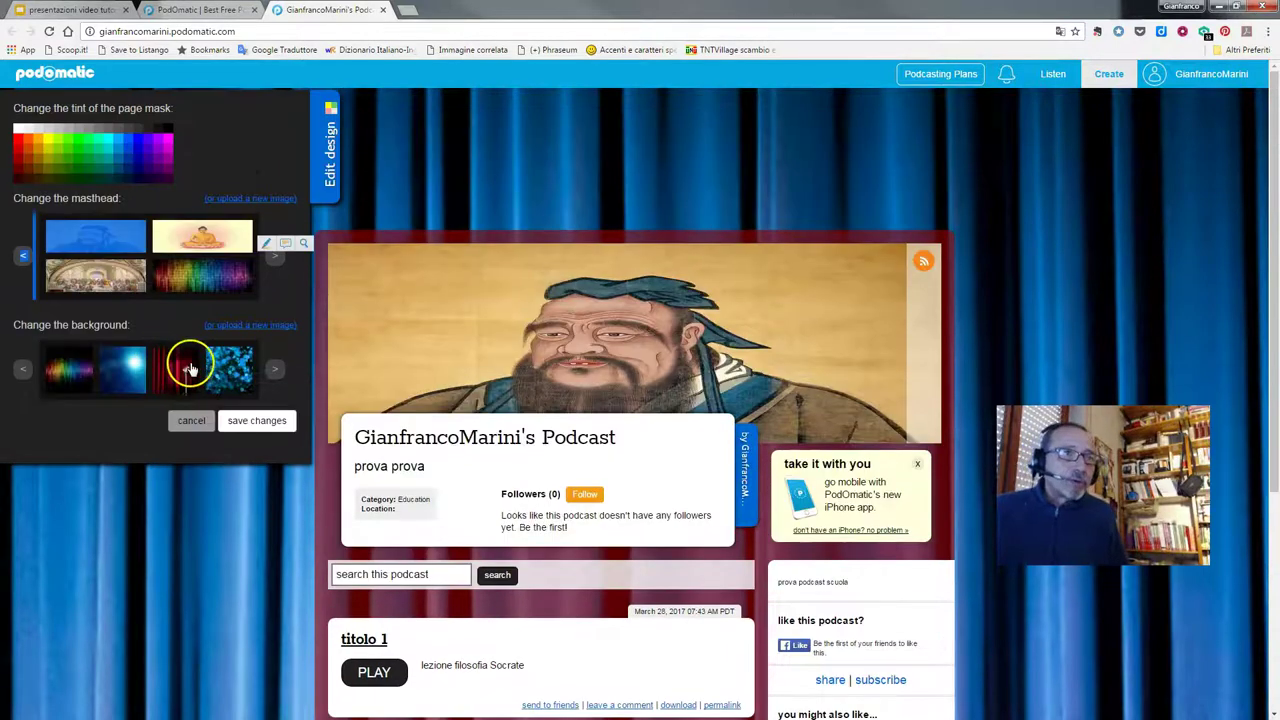
Step: Set the page background to the blue blurred-lights image and save the design changes
{"action": "left_click", "coordinate": [185, 370]}
{"action": "left_click", "coordinate": [229, 370]}
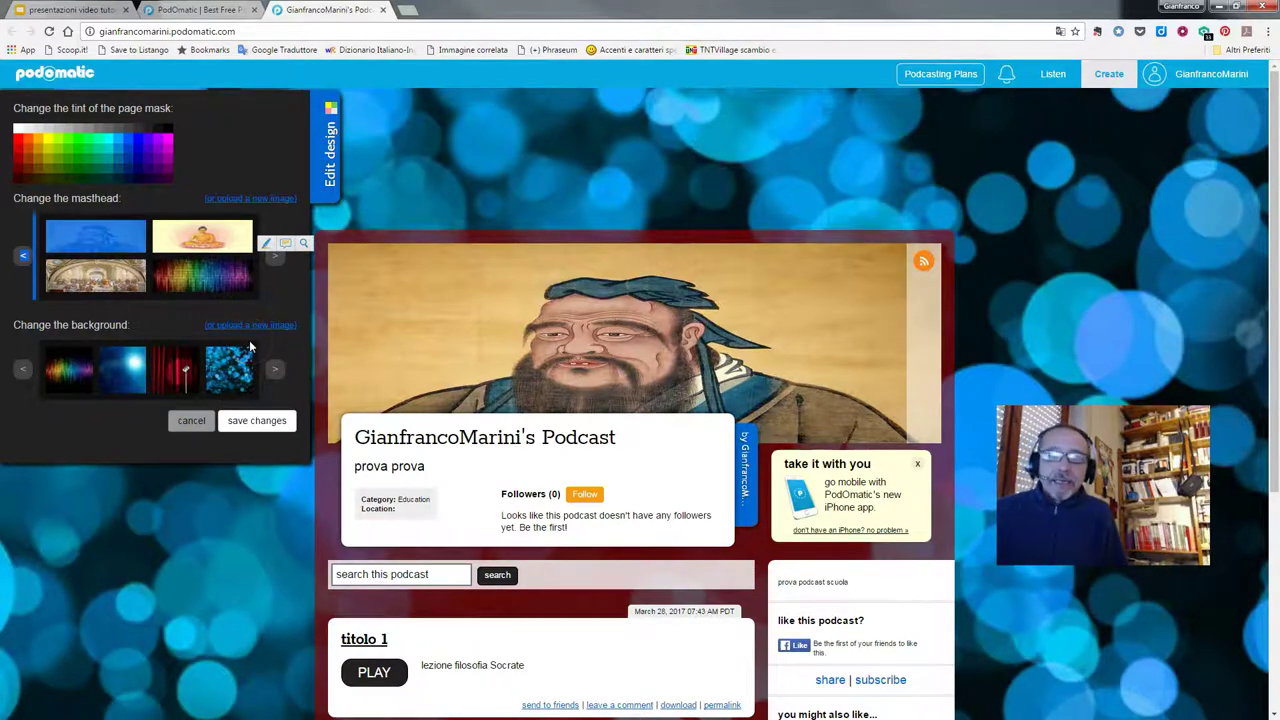
{"action": "scroll", "coordinate": [540, 330], "scroll_direction": "down", "scroll_amount": 2}
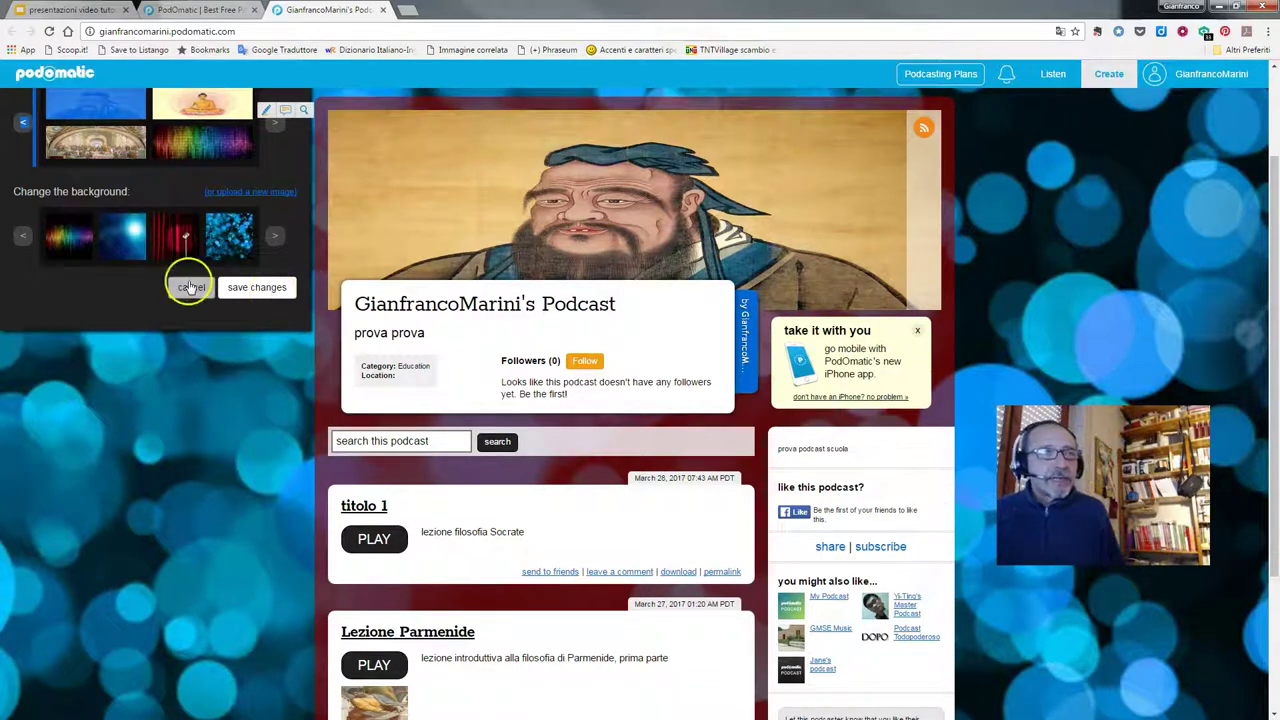
{"action": "left_click", "coordinate": [248, 288]}
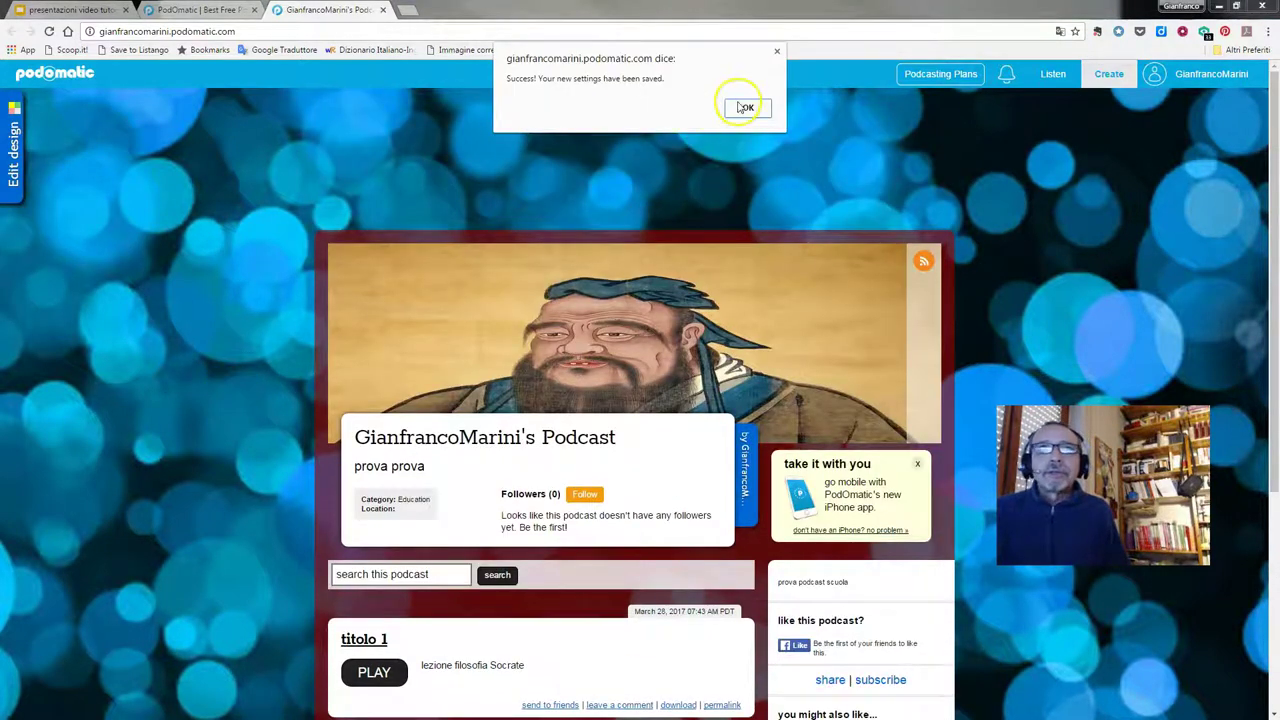
{"action": "left_click", "coordinate": [740, 107]}
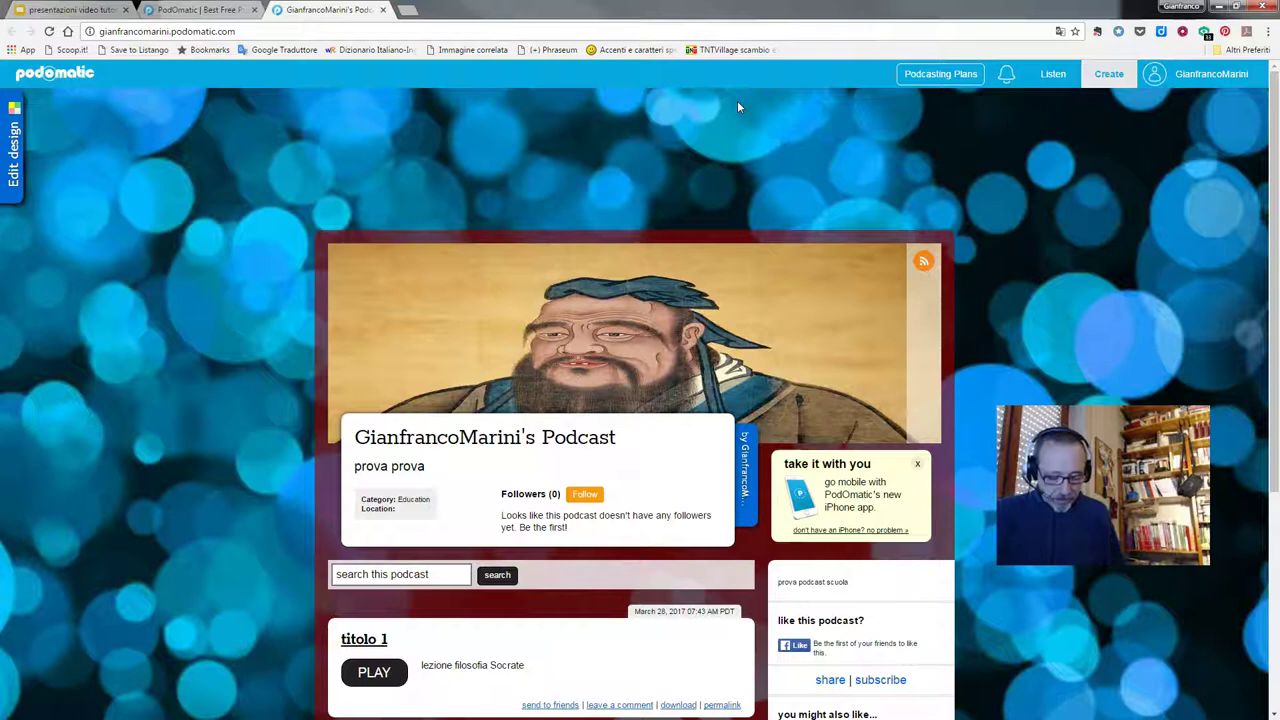
Step: Review the episodes on the redesigned public page, and open the podcast's statistics from the management pages
{"action": "scroll", "coordinate": [133, 290], "scroll_direction": "down", "scroll_amount": 3}
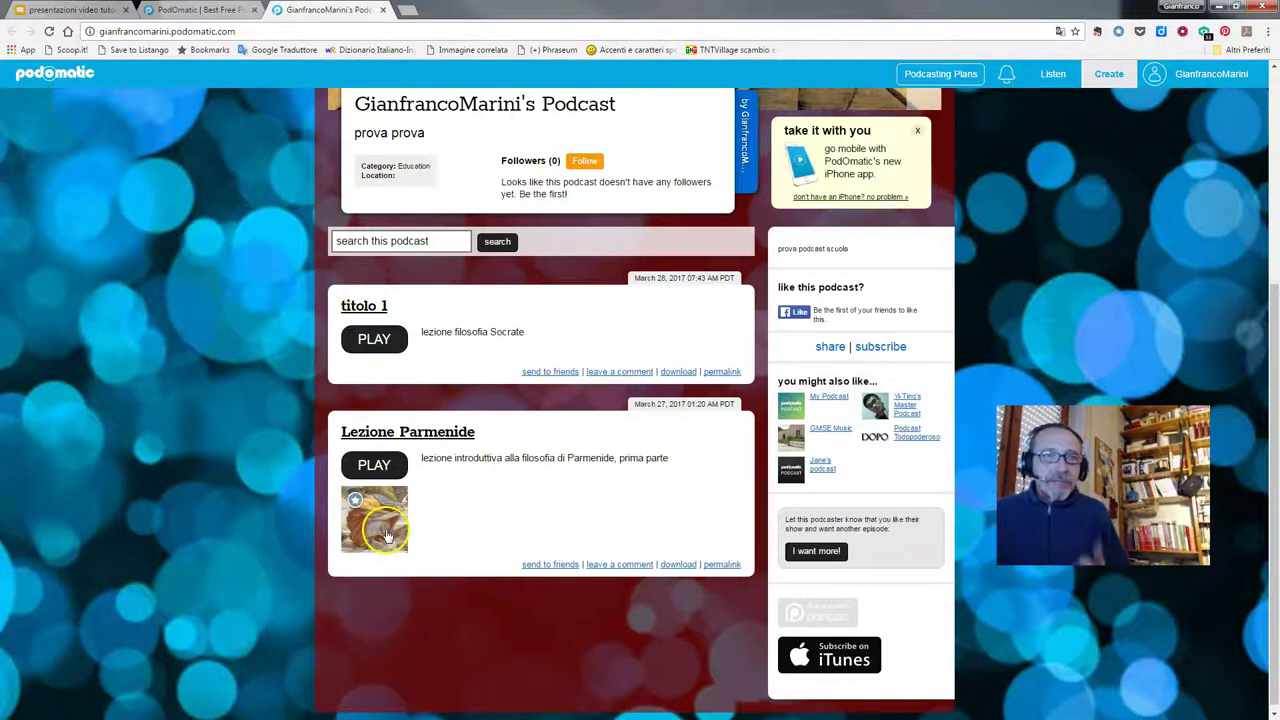
{"action": "left_click", "coordinate": [420, 458]}
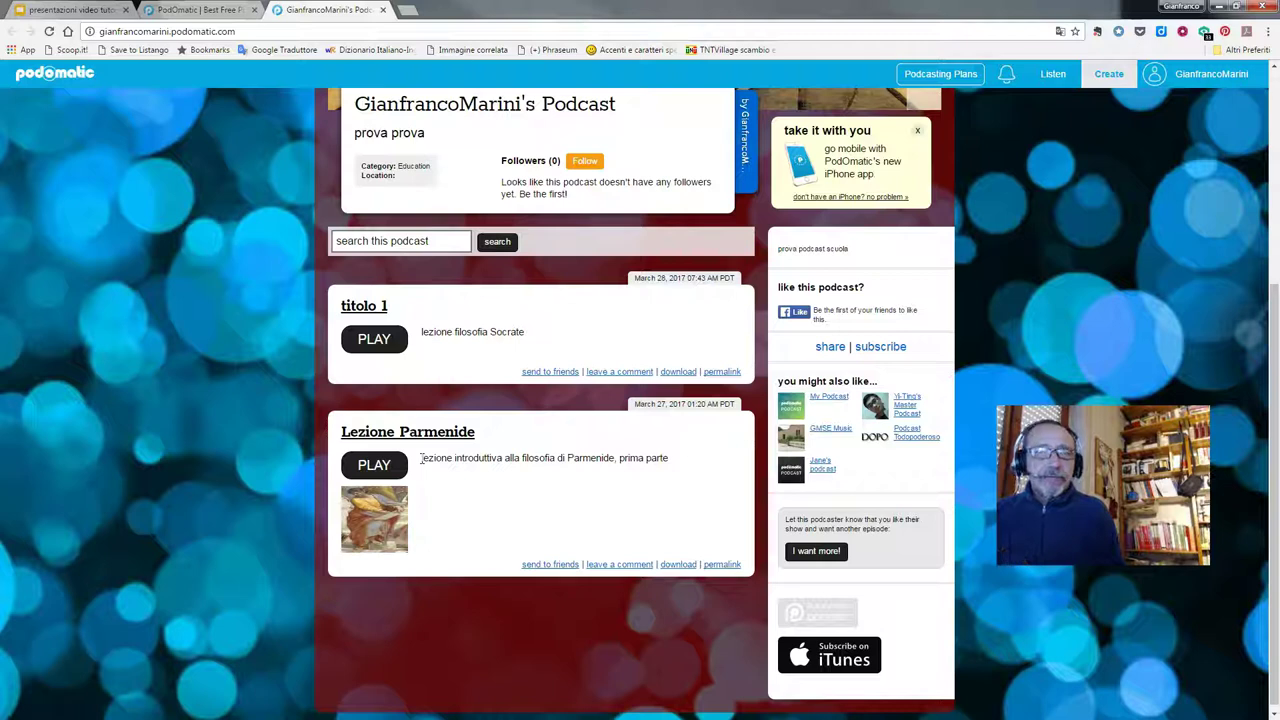
{"action": "left_click", "coordinate": [195, 10]}
{"action": "mouse_move", "coordinate": [329, 149]}
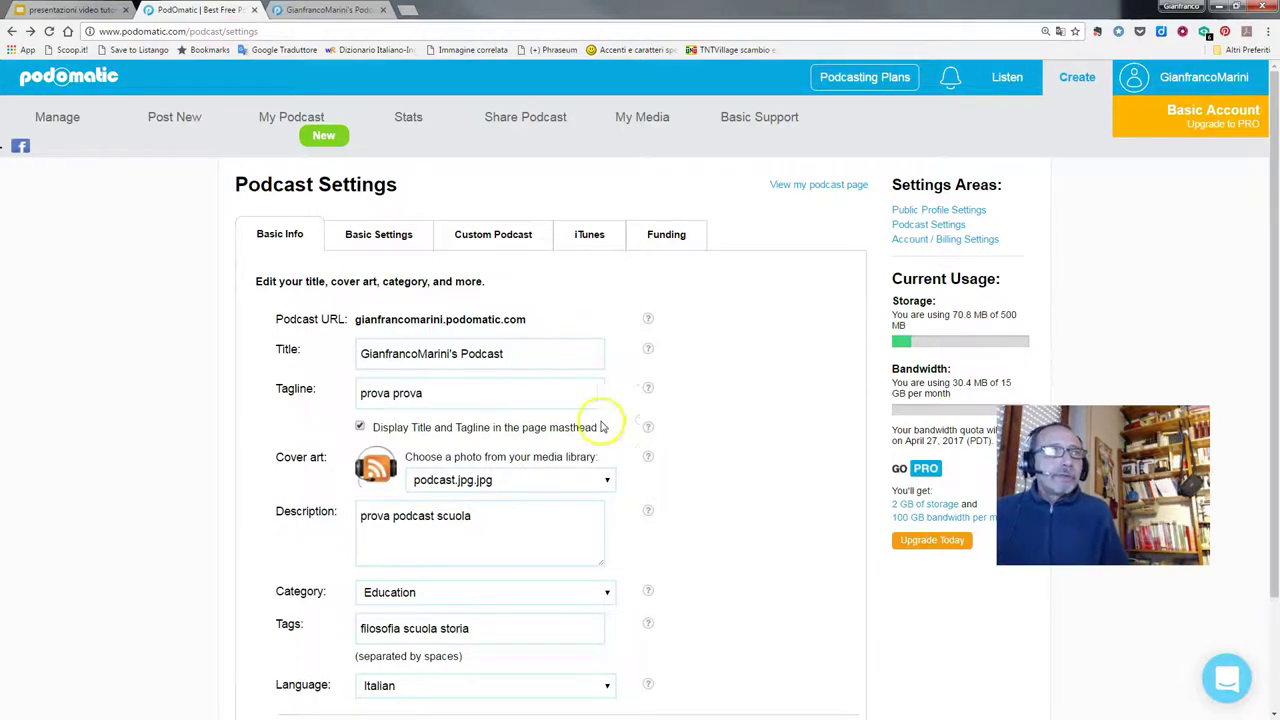
{"action": "left_click", "coordinate": [404, 114]}
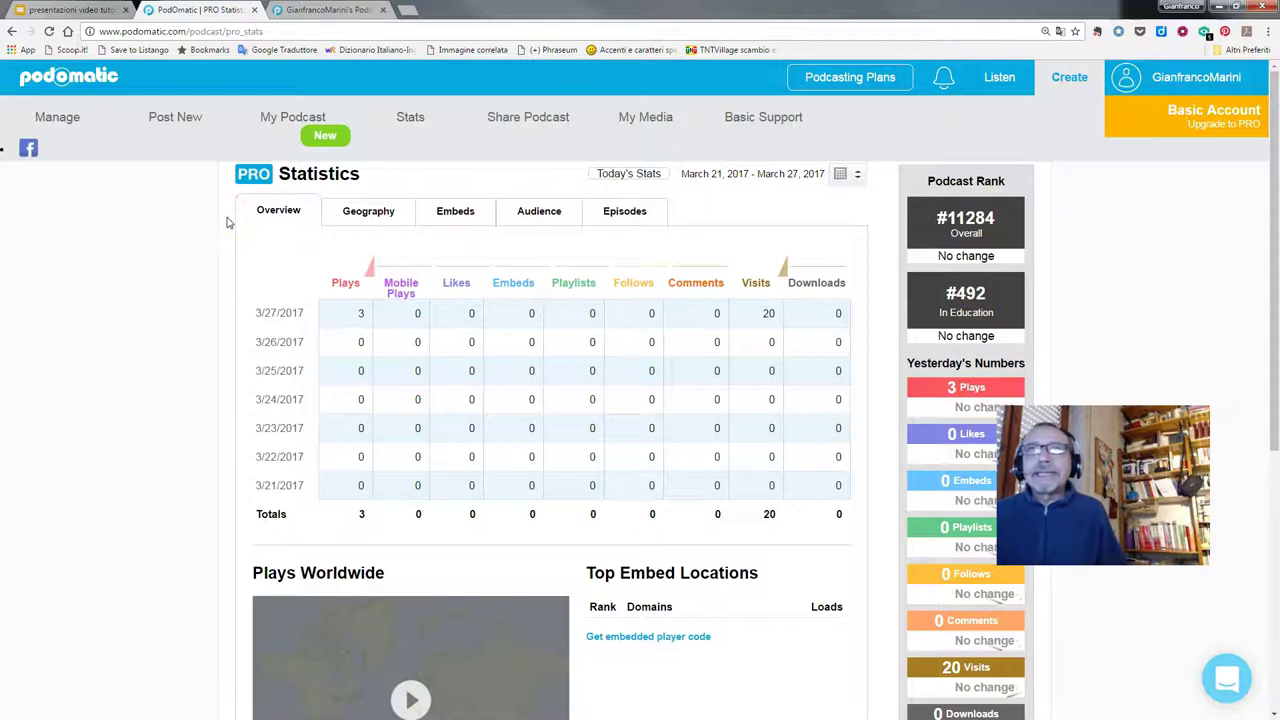
Step: Log out of the PodOmatic account
{"action": "left_click", "coordinate": [1200, 80]}
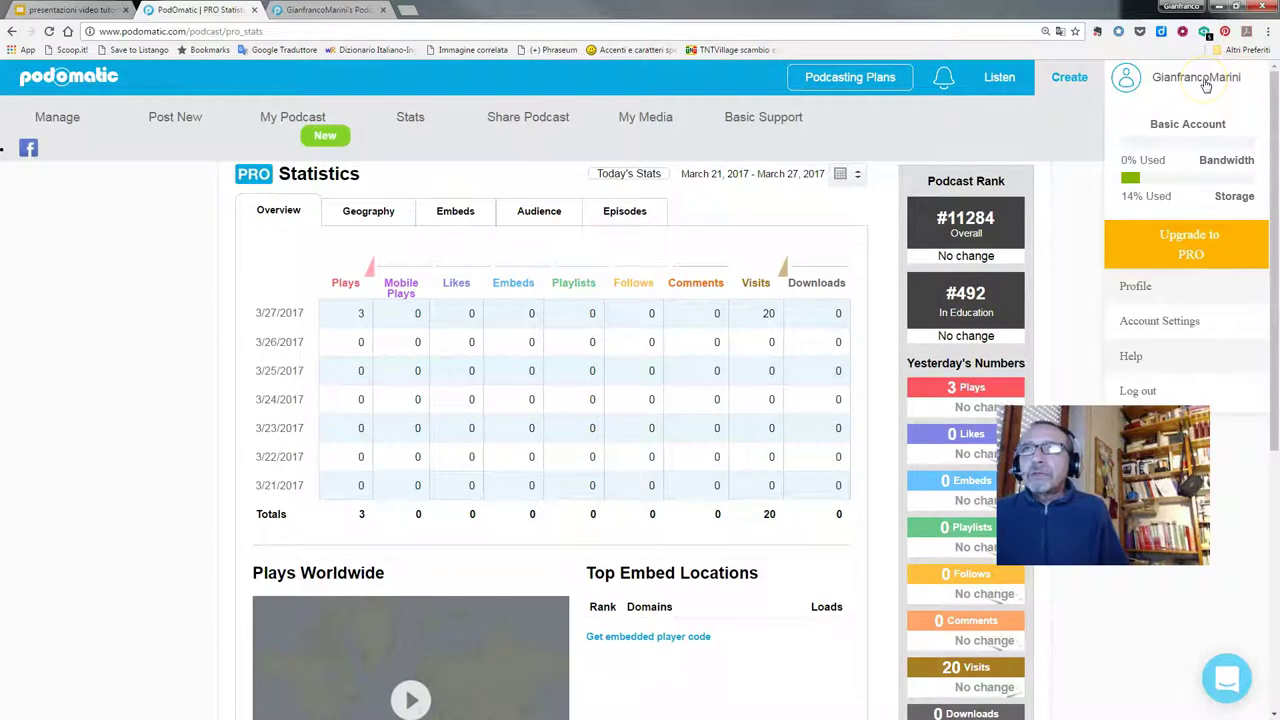
{"action": "left_click", "coordinate": [1141, 397]}
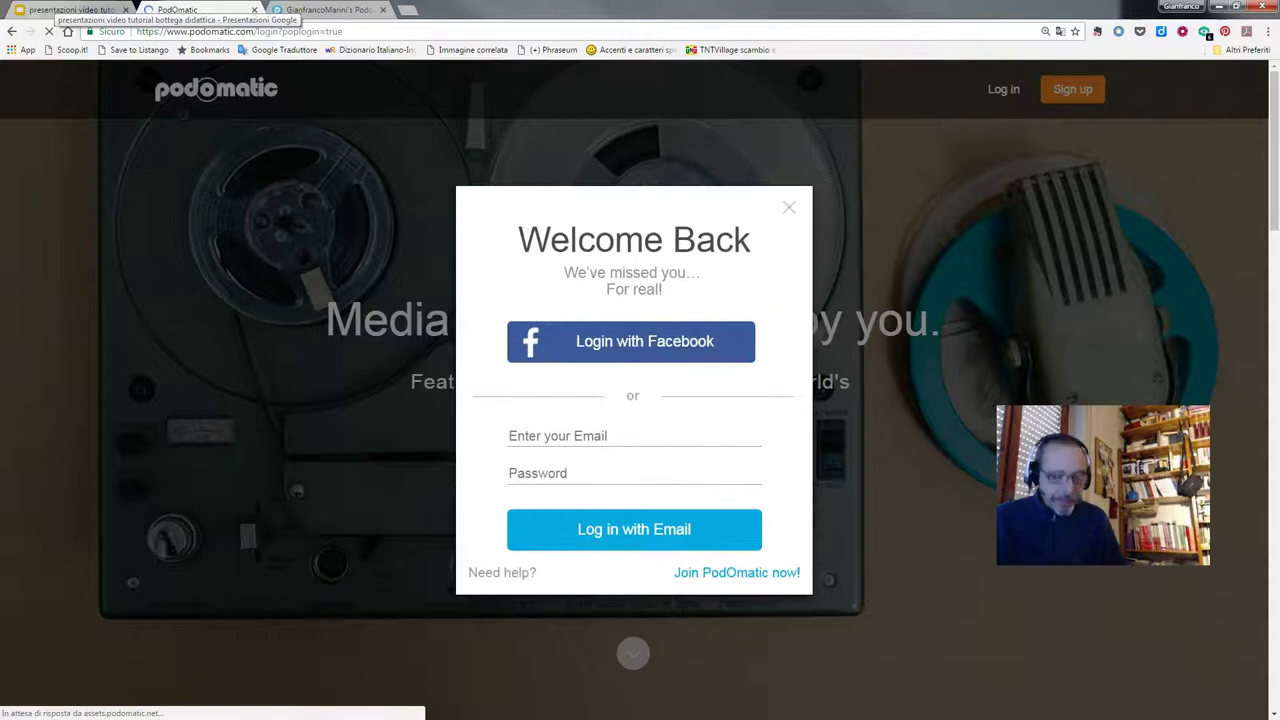
Step: Switch to the Google Slides presentation, start the slideshow from the PodOmatic teaching-uses slide, and advance to slide 27
{"action": "left_click", "coordinate": [70, 10]}
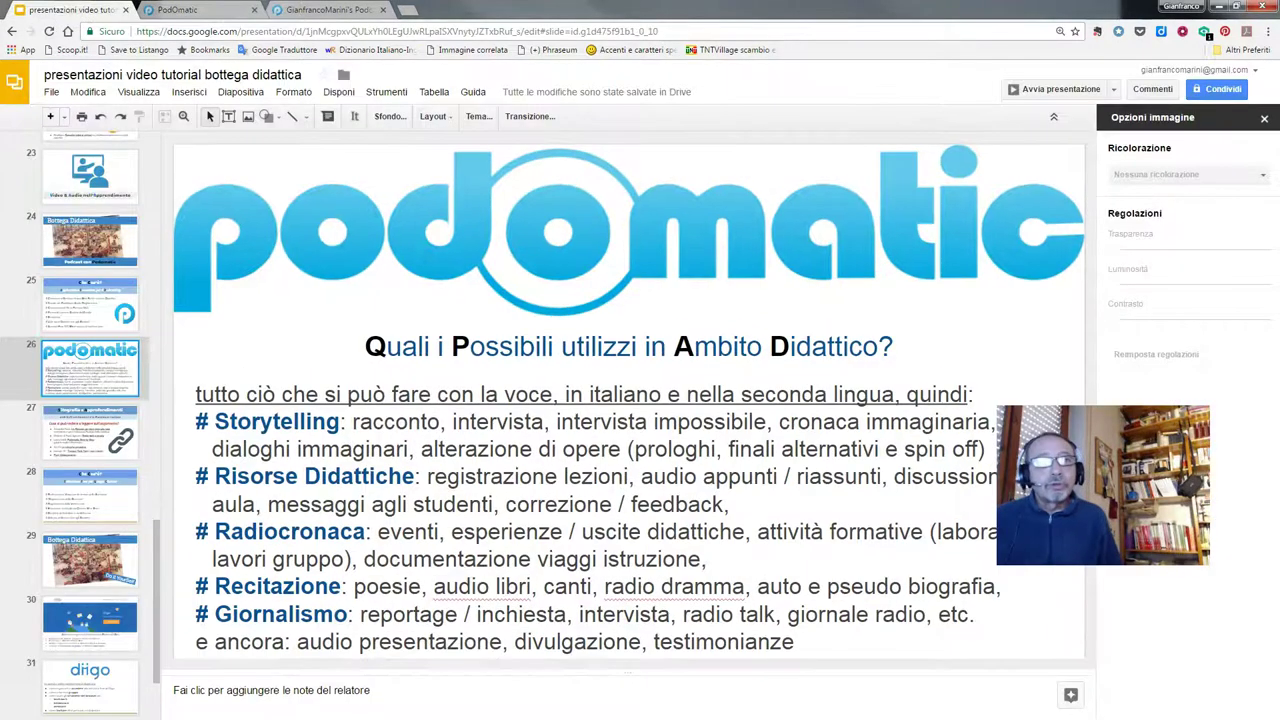
{"action": "left_click", "coordinate": [140, 91]}
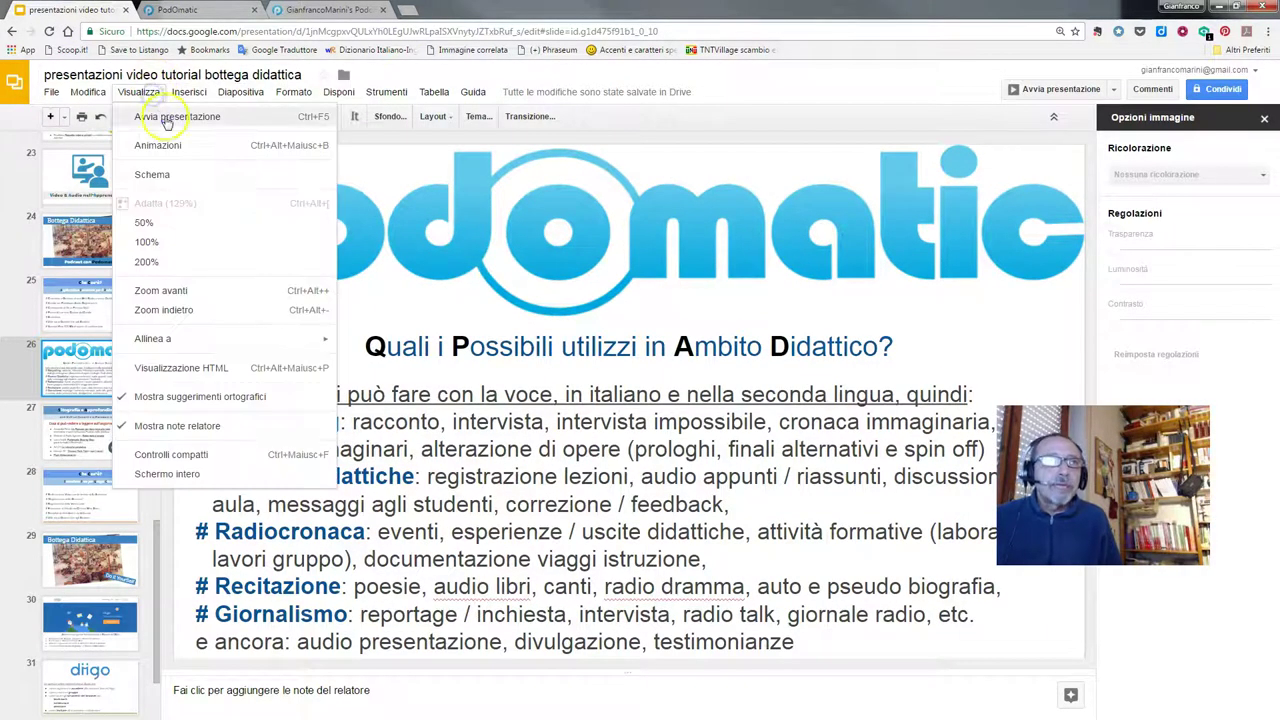
{"action": "left_click", "coordinate": [165, 116]}
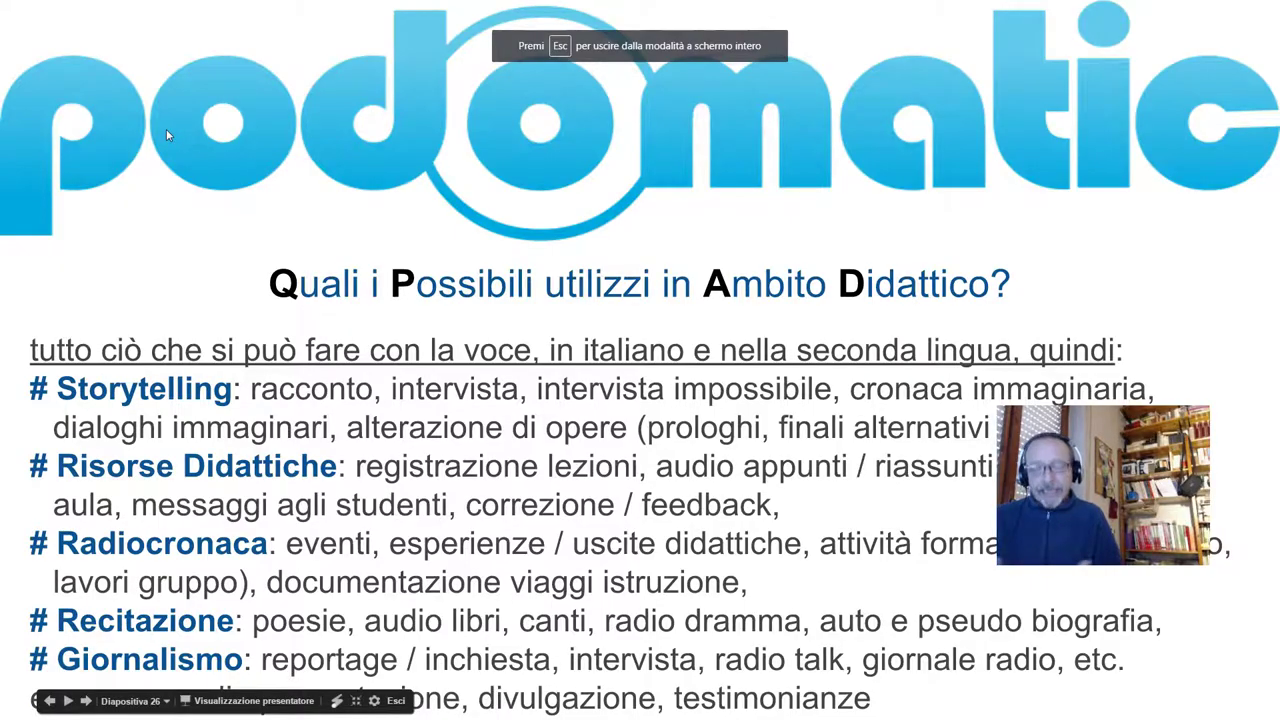
{"action": "key", "text": "Right"}
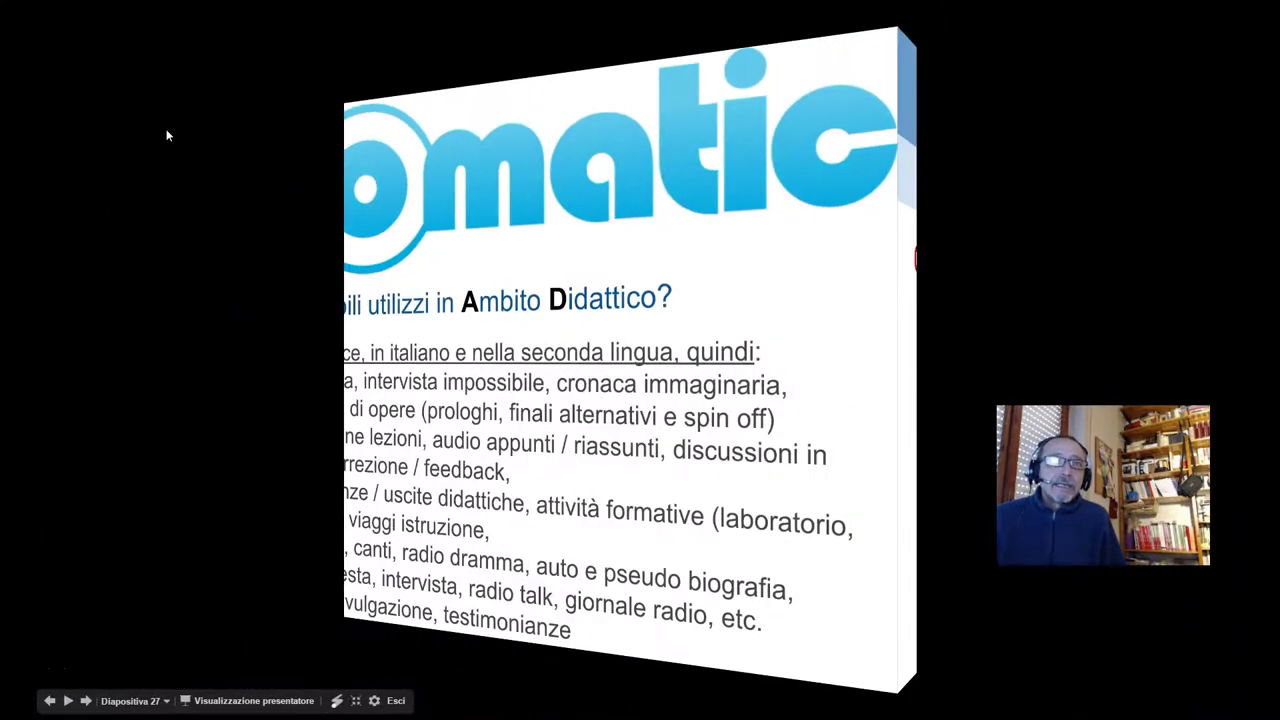